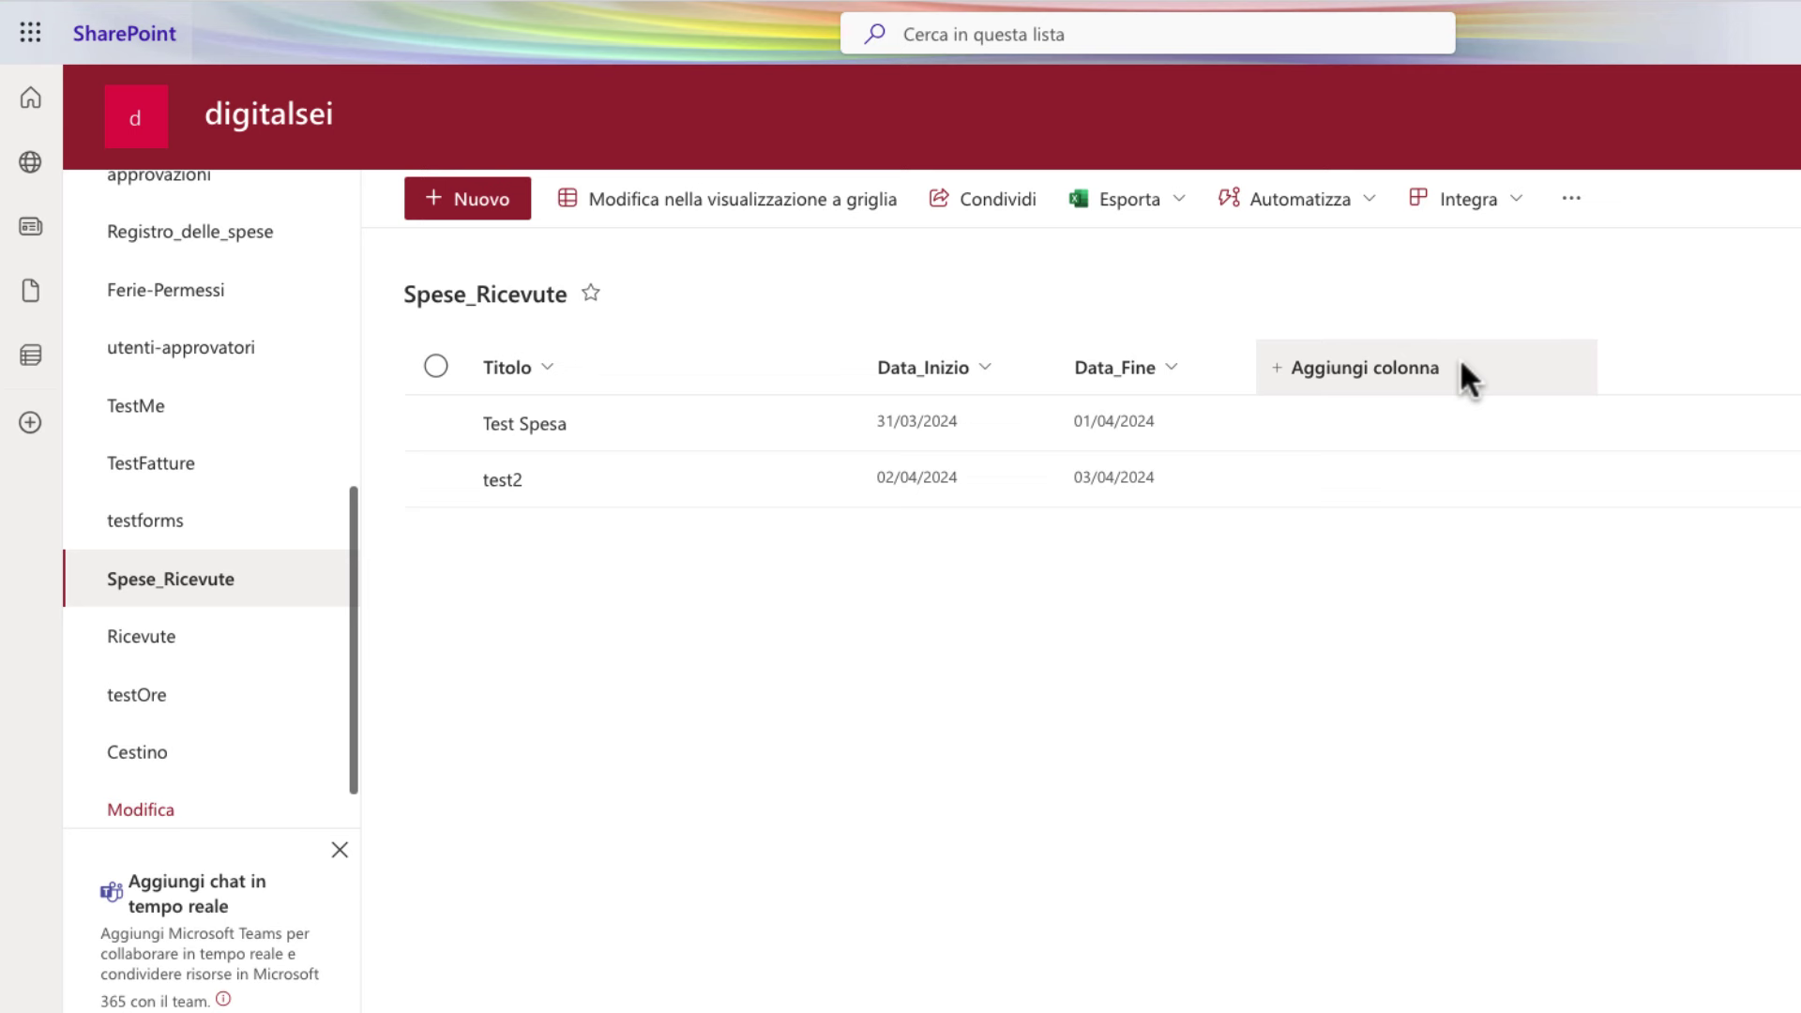
Step: Review the column types available for a new column in the Spese_Ricevute list, without creating one
left_click(1388, 378)
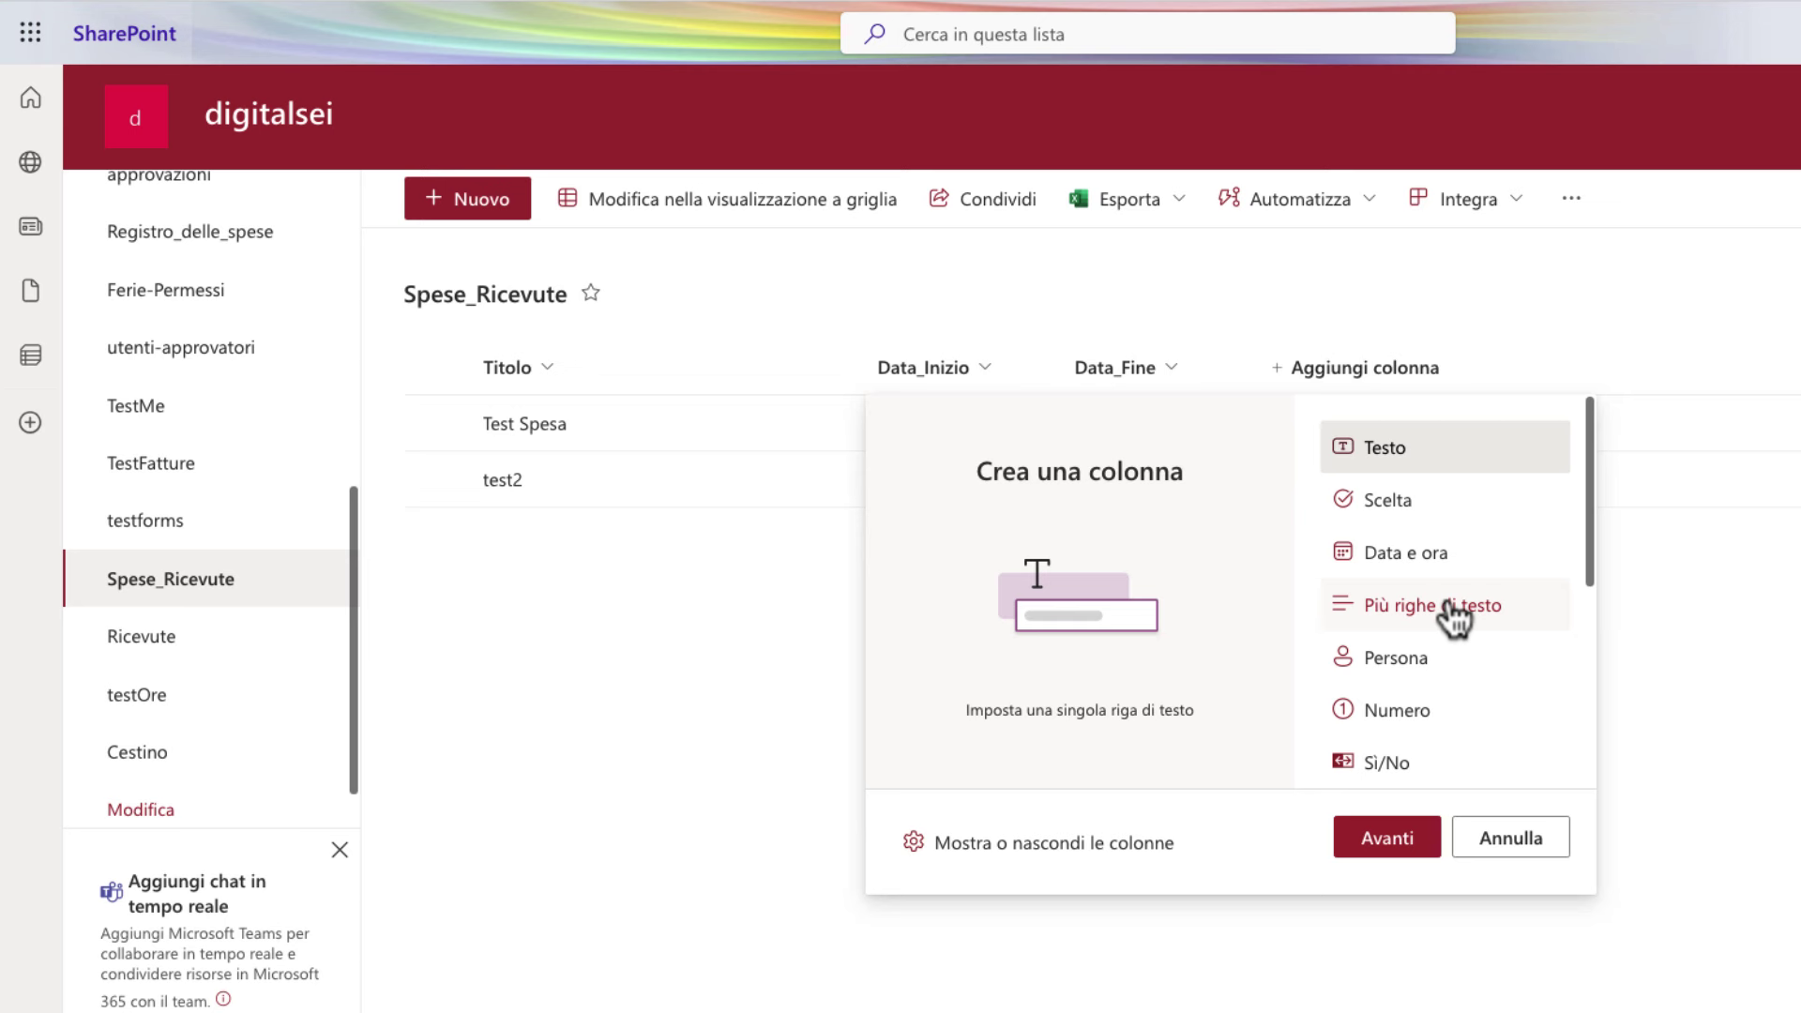
scroll(1453, 616, "down", 3)
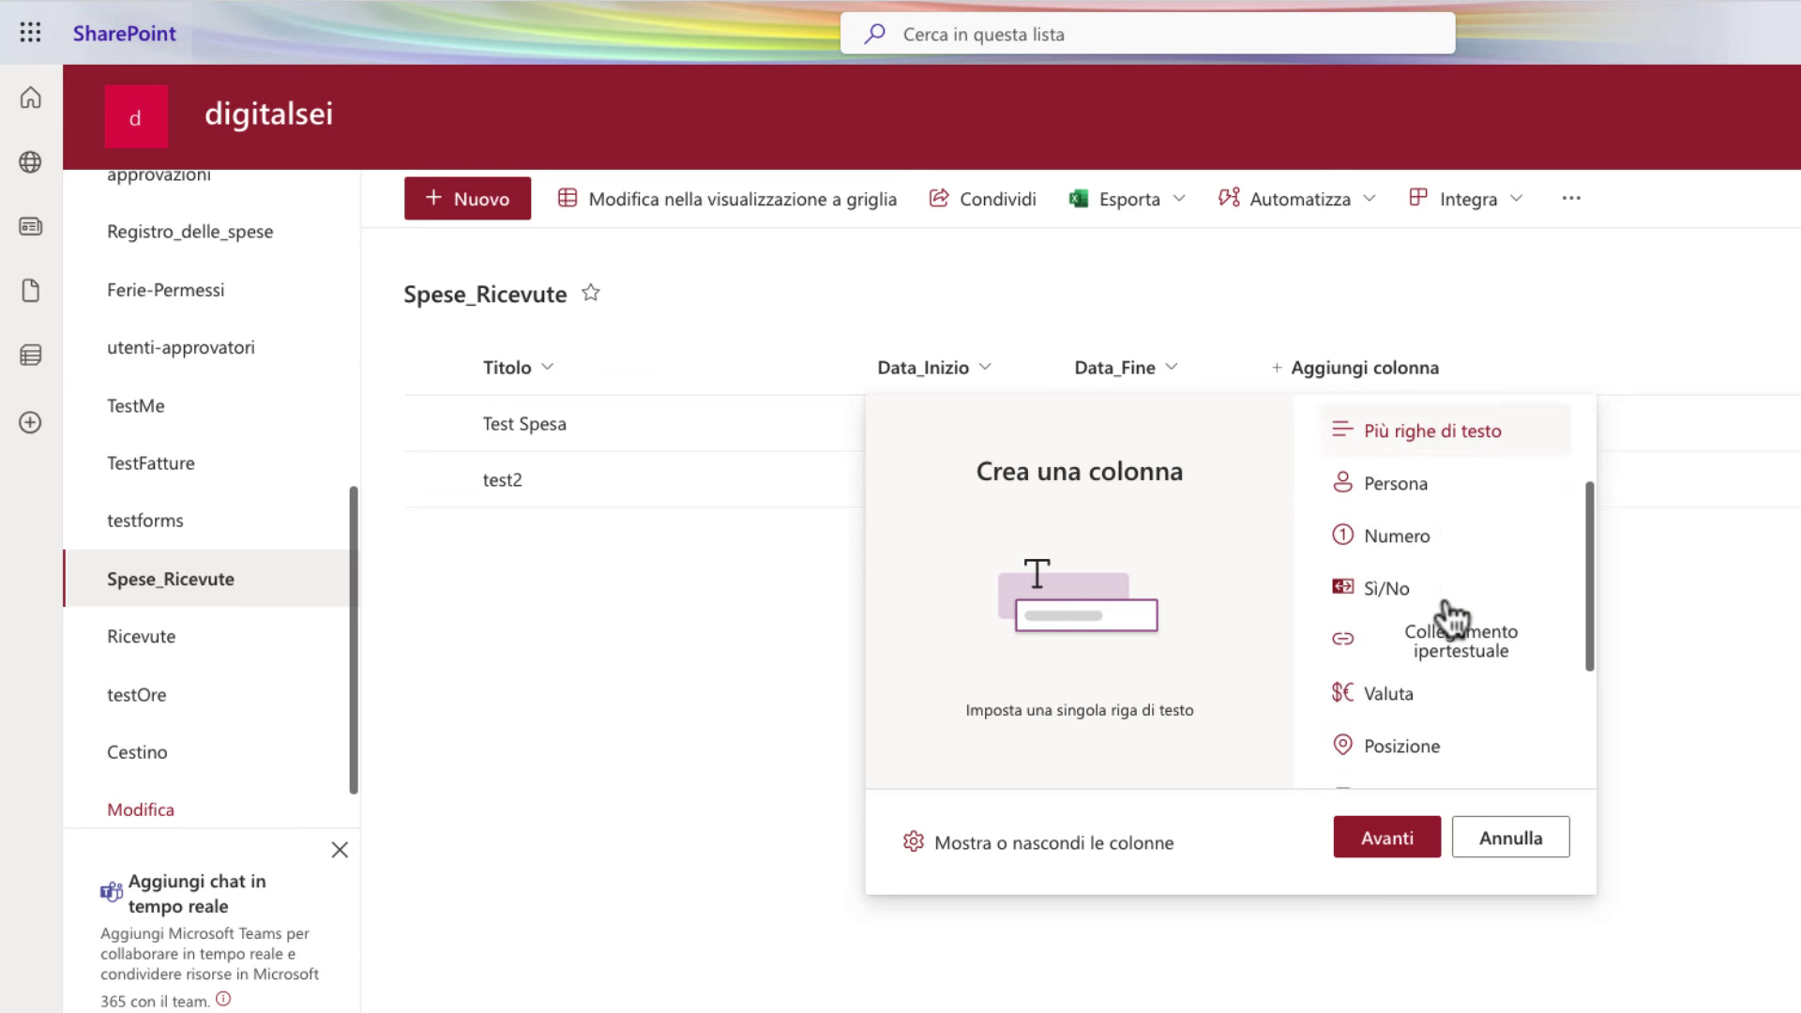
scroll(1452, 616, "down", 2)
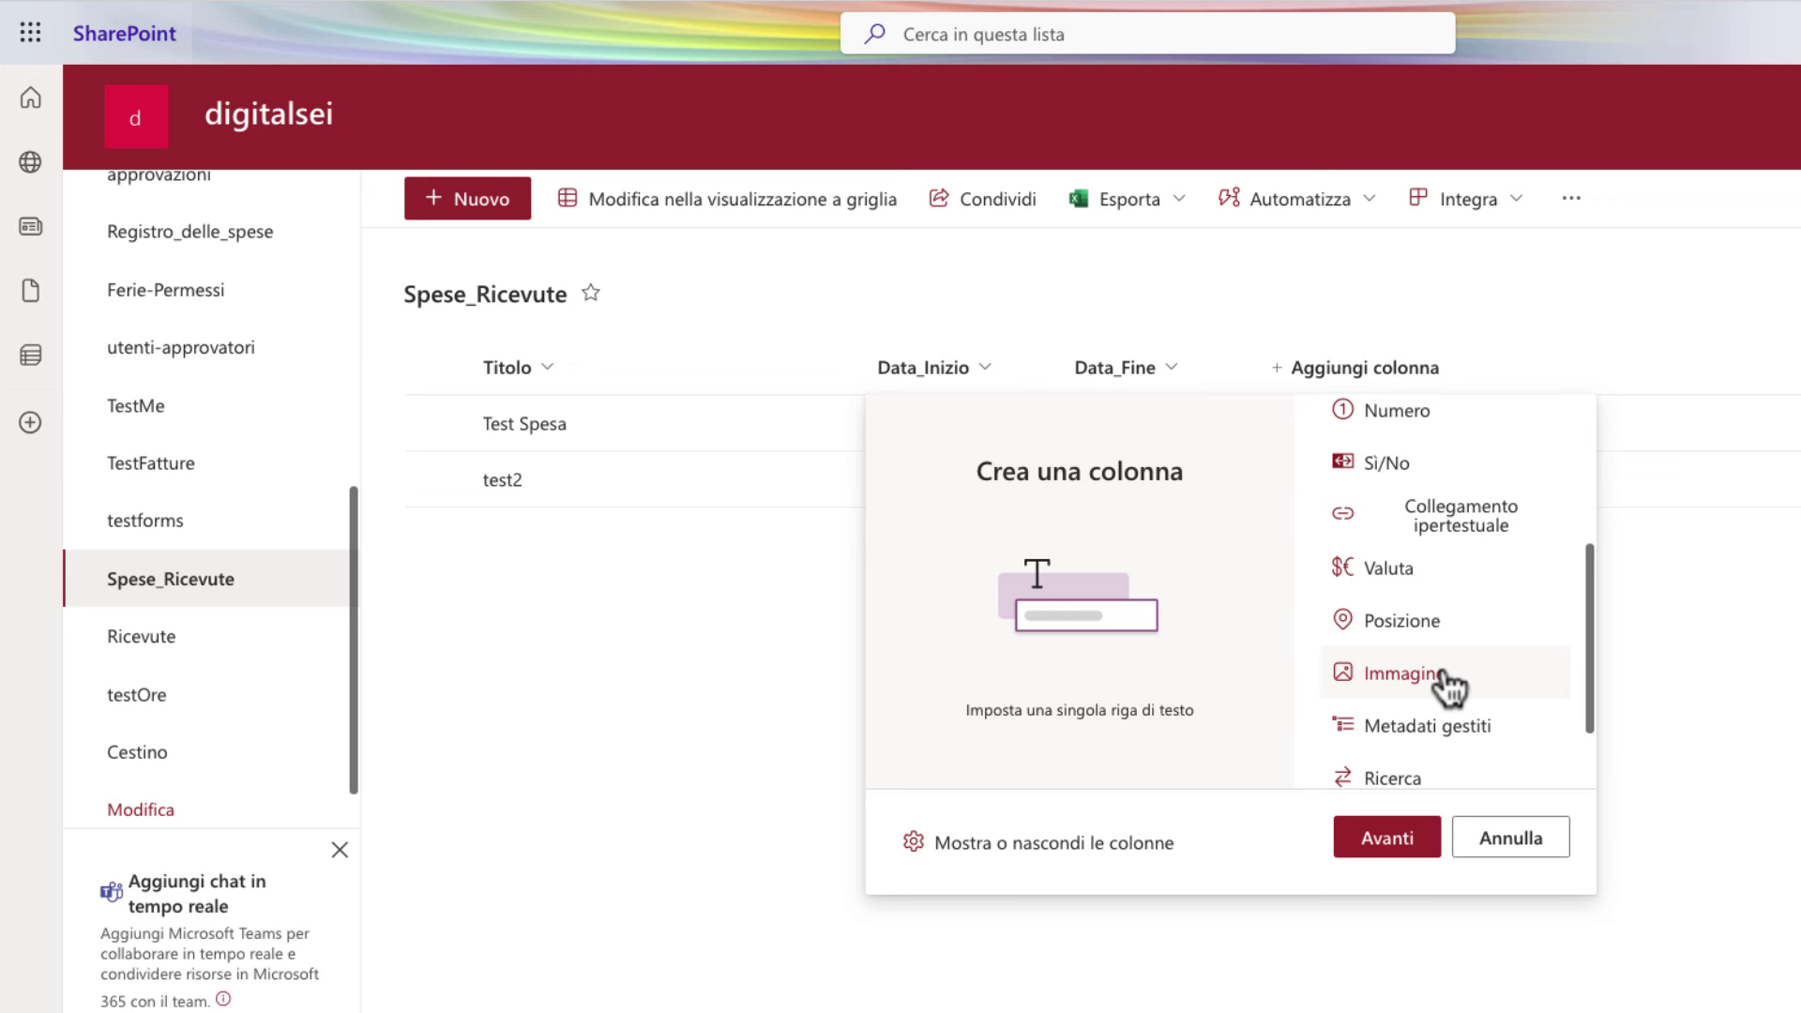
left_click(1677, 702)
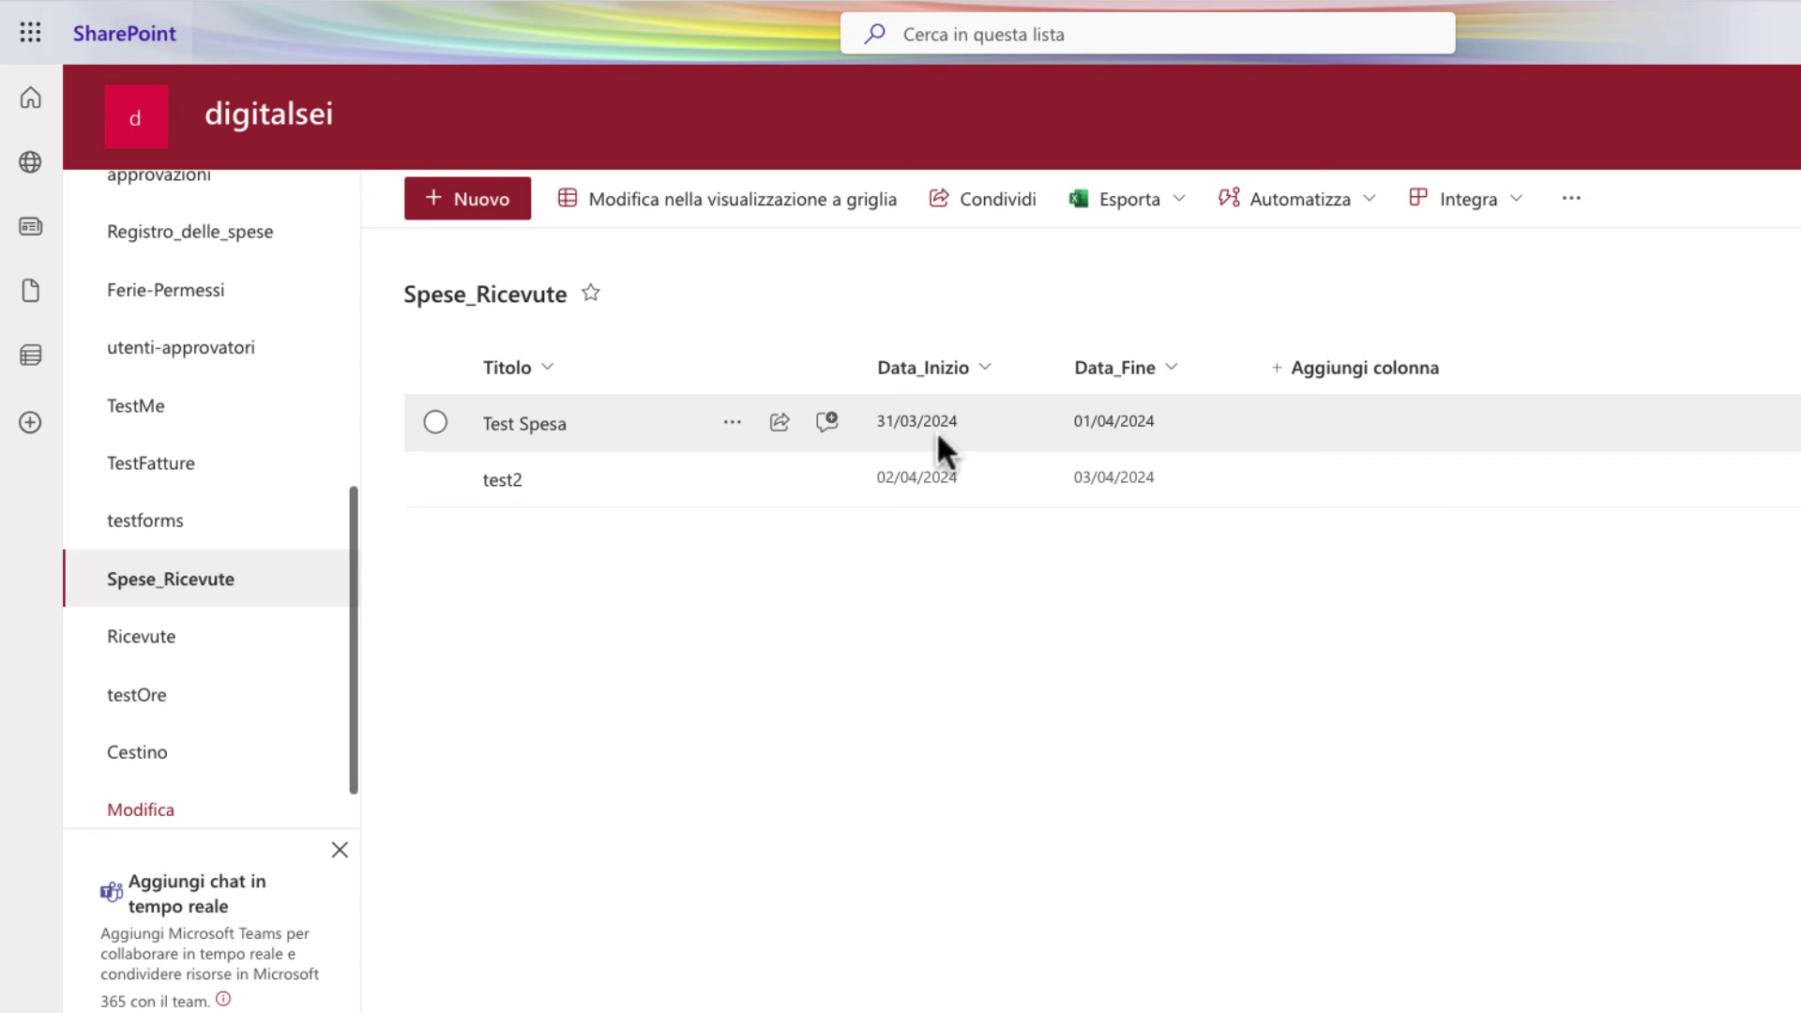
Step: Open the Ricevute list and inspect the settings of its img_Ricevuta column
left_click(216, 664)
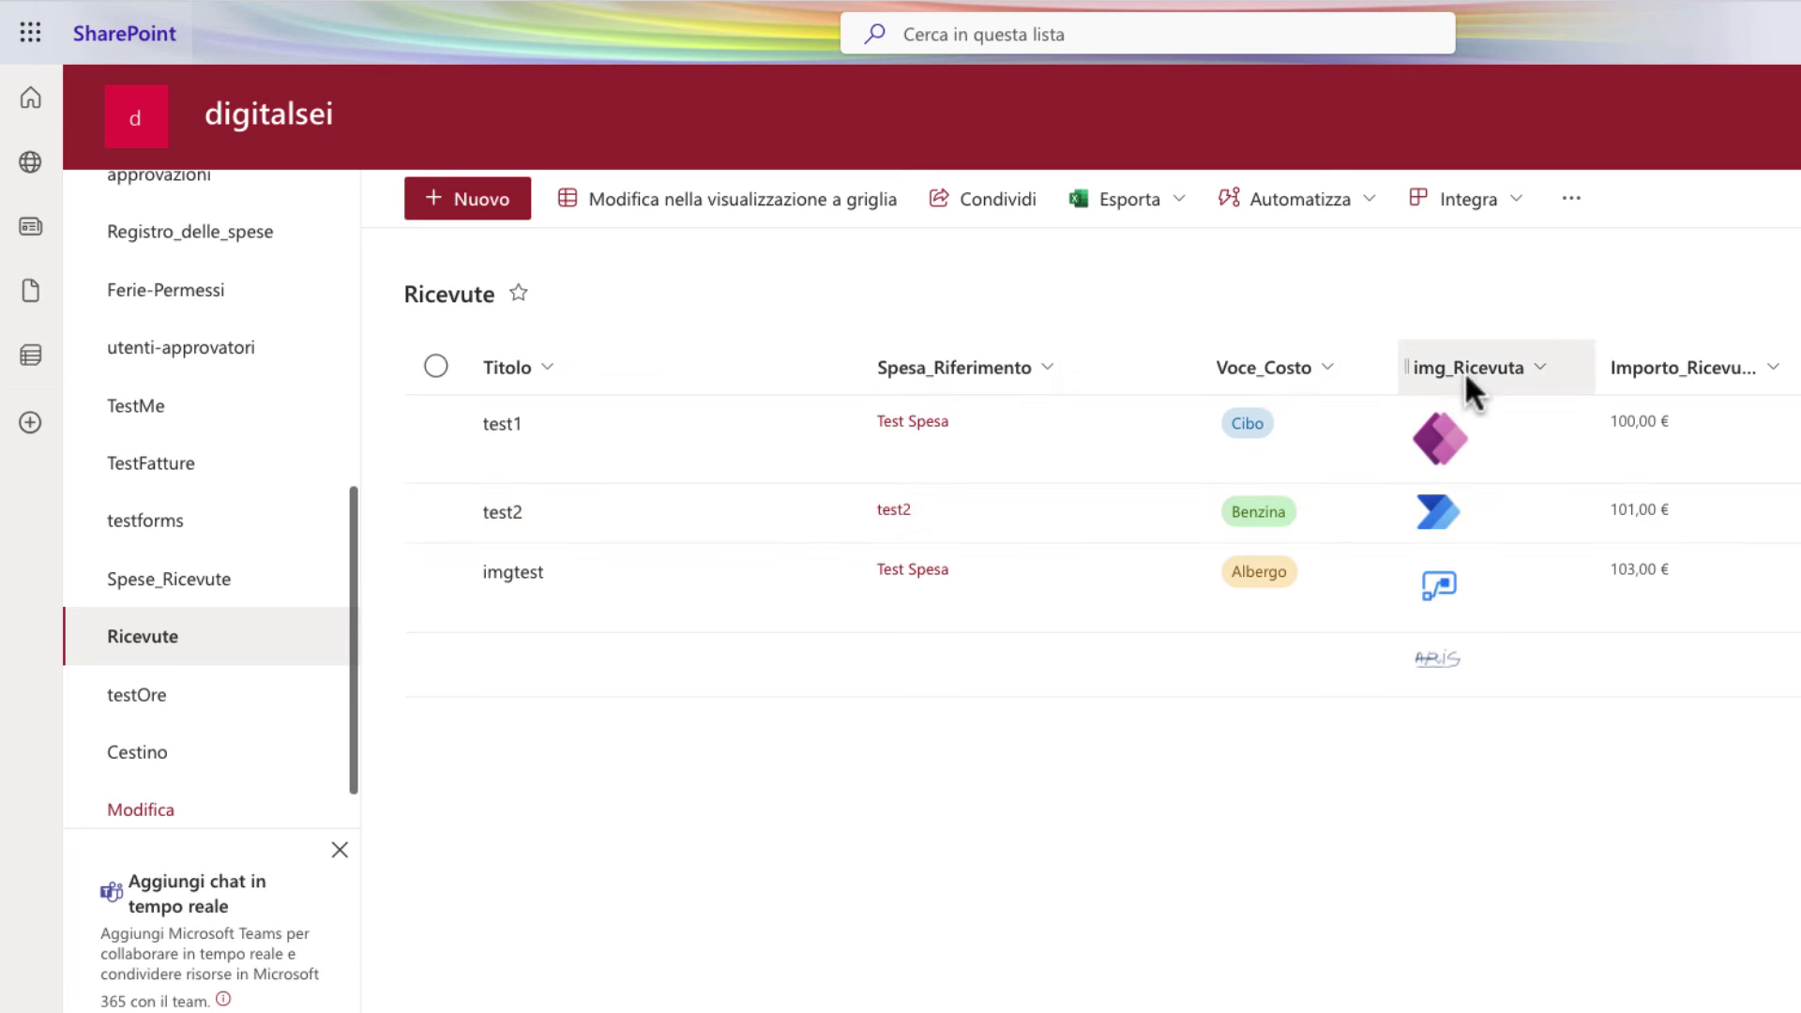
left_click(1525, 368)
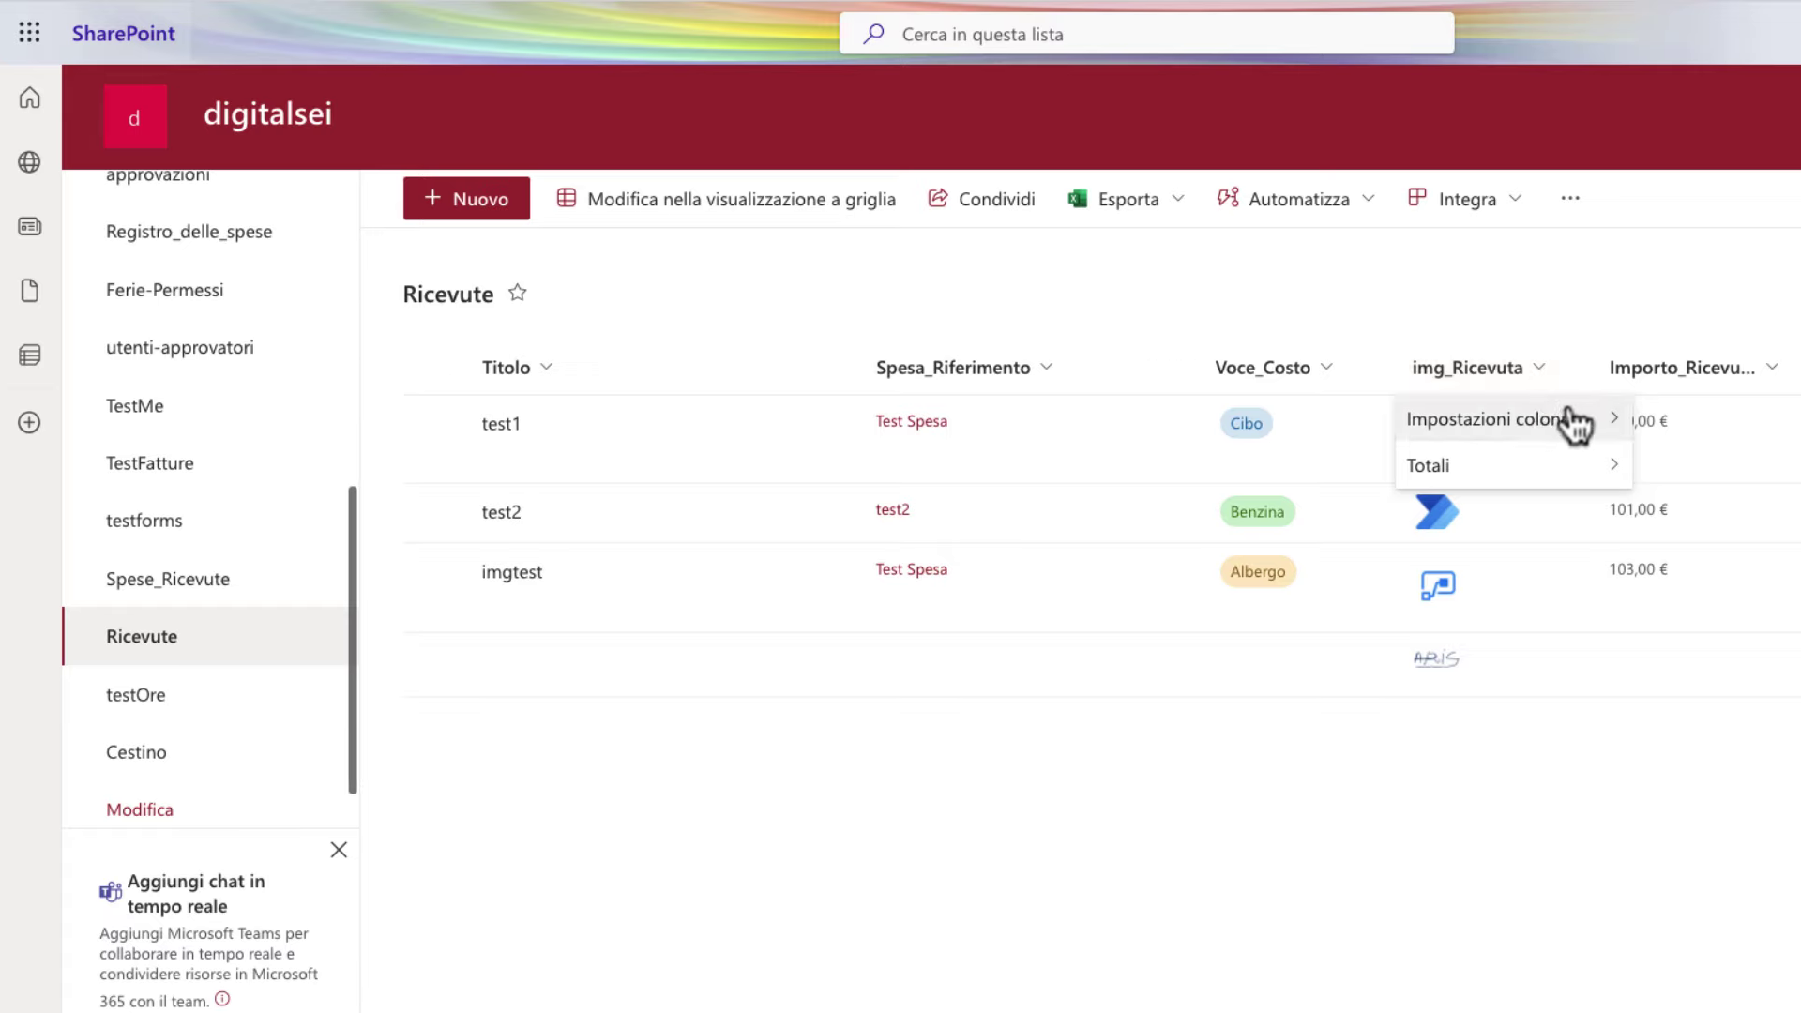
mouse_move(1557, 419)
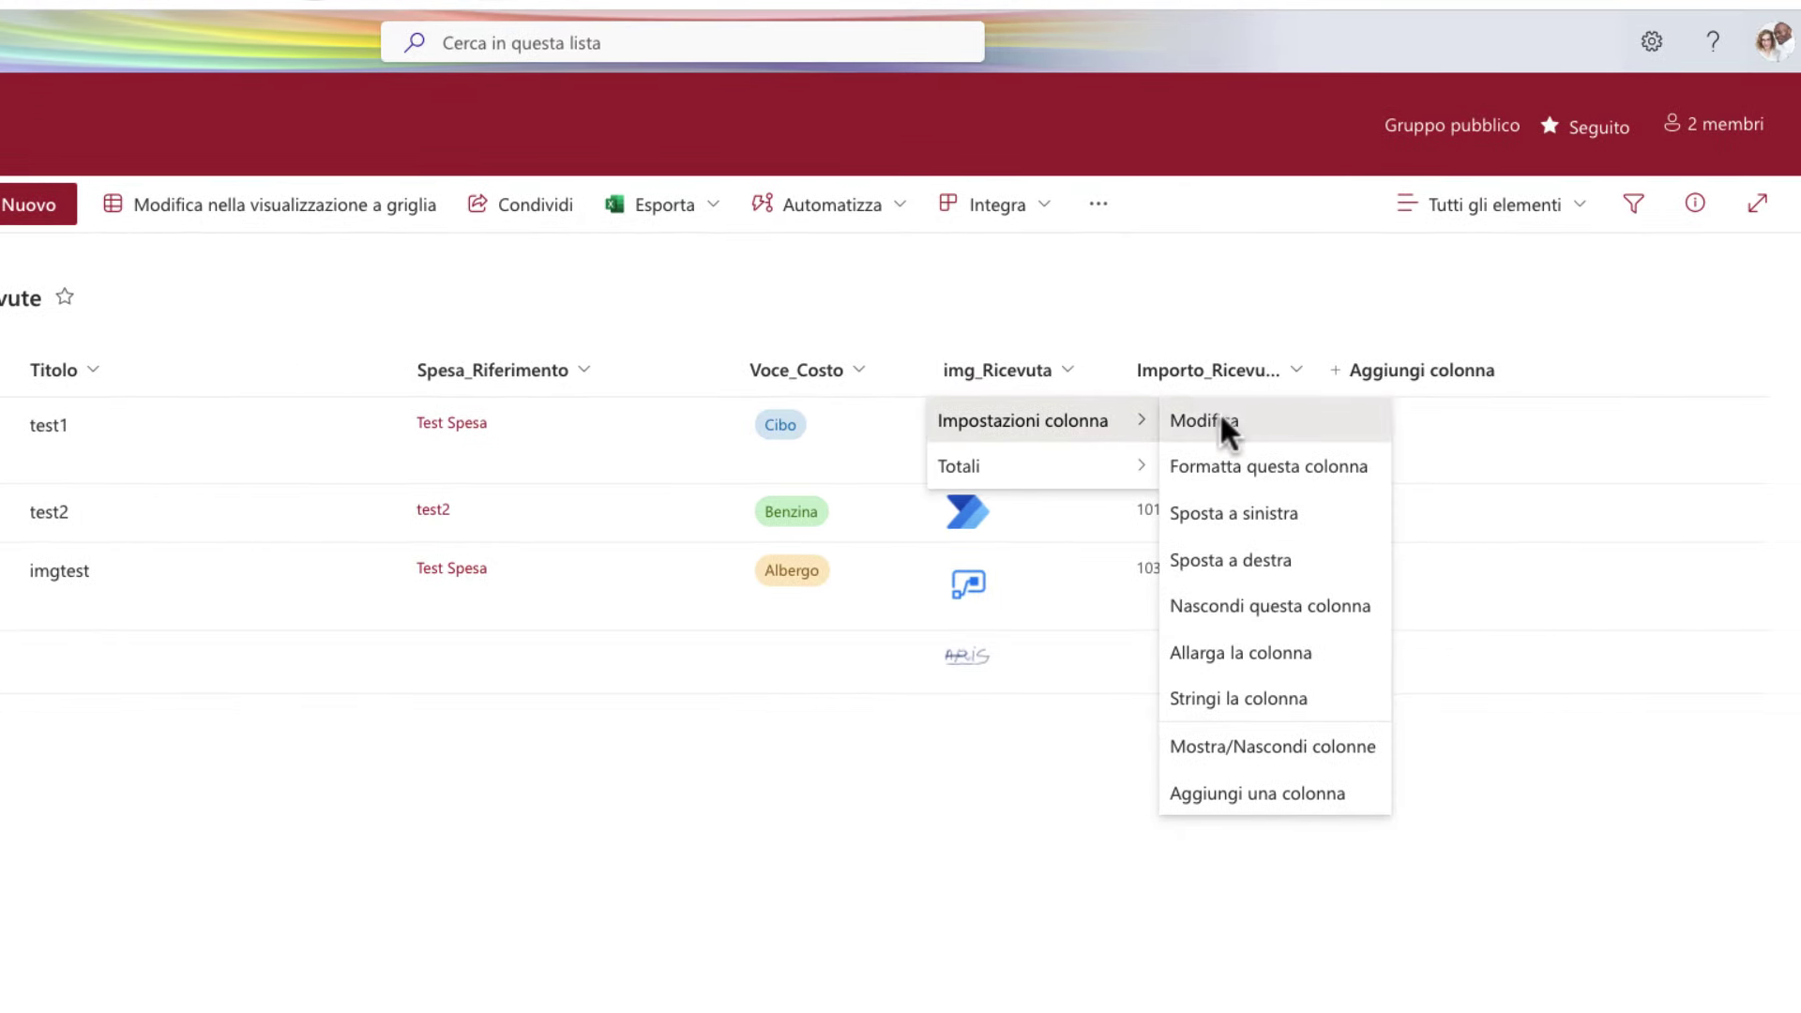
left_click(1221, 419)
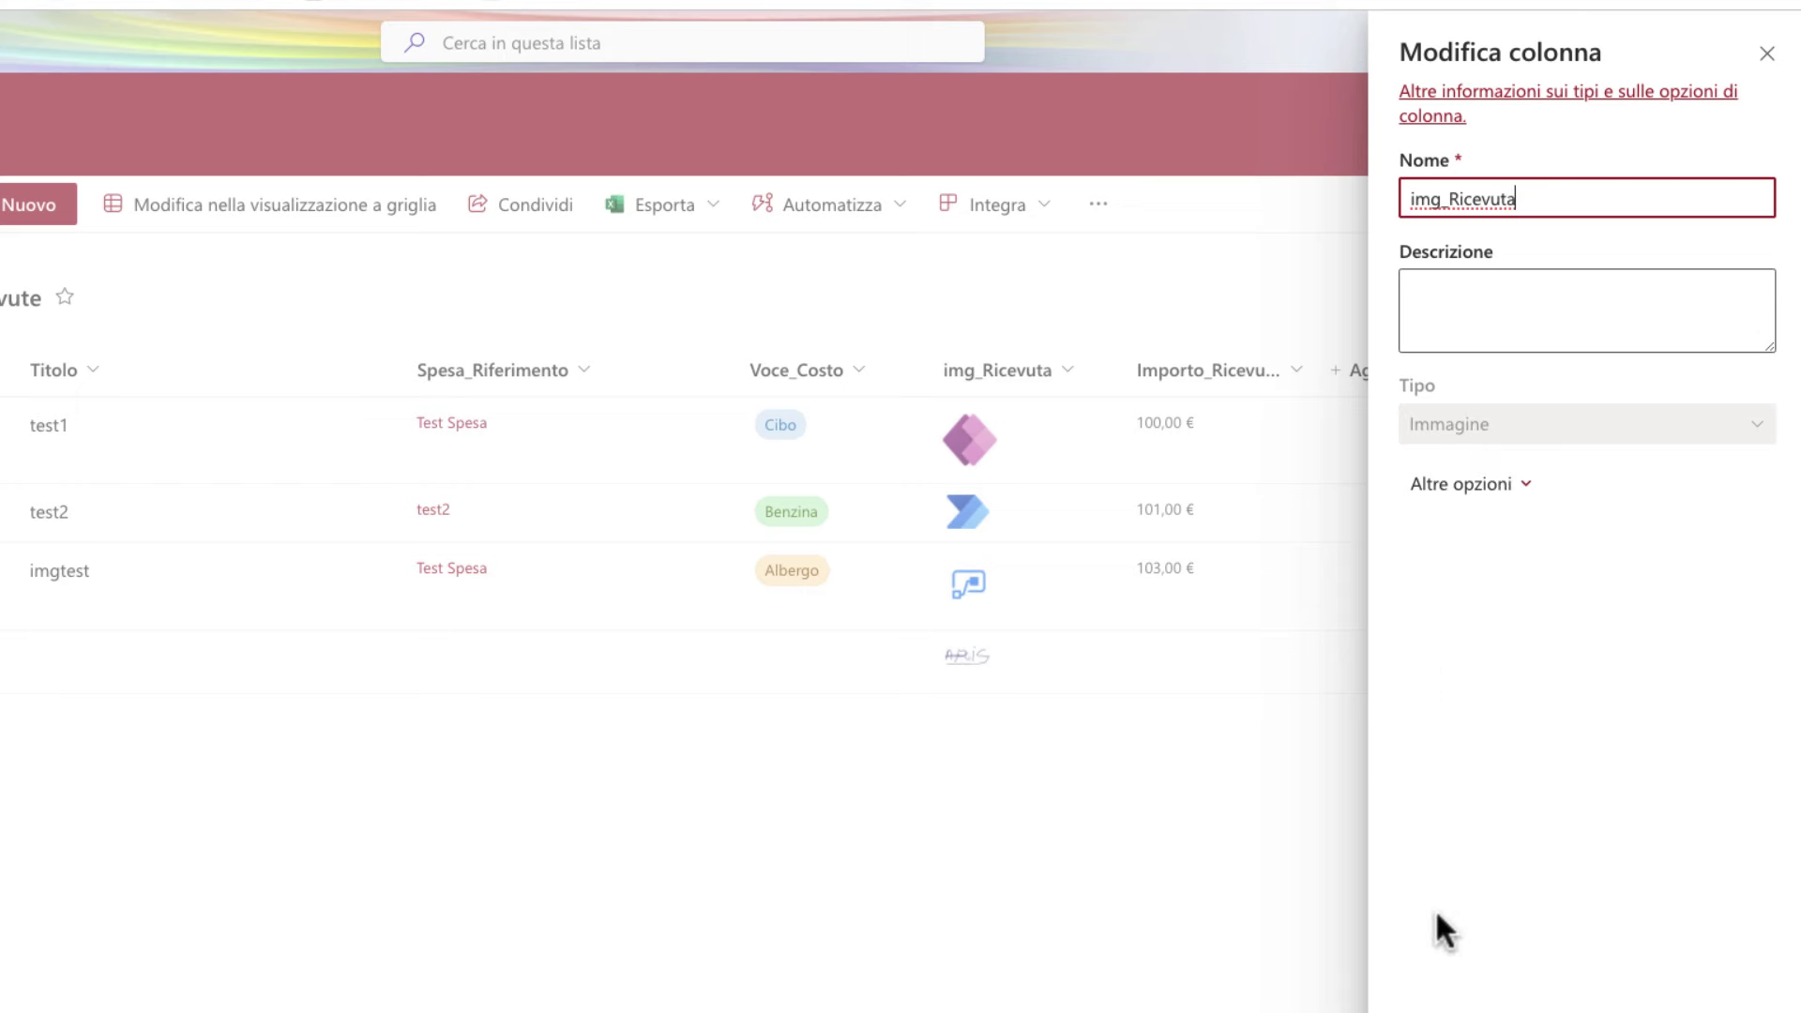
left_click(1177, 938)
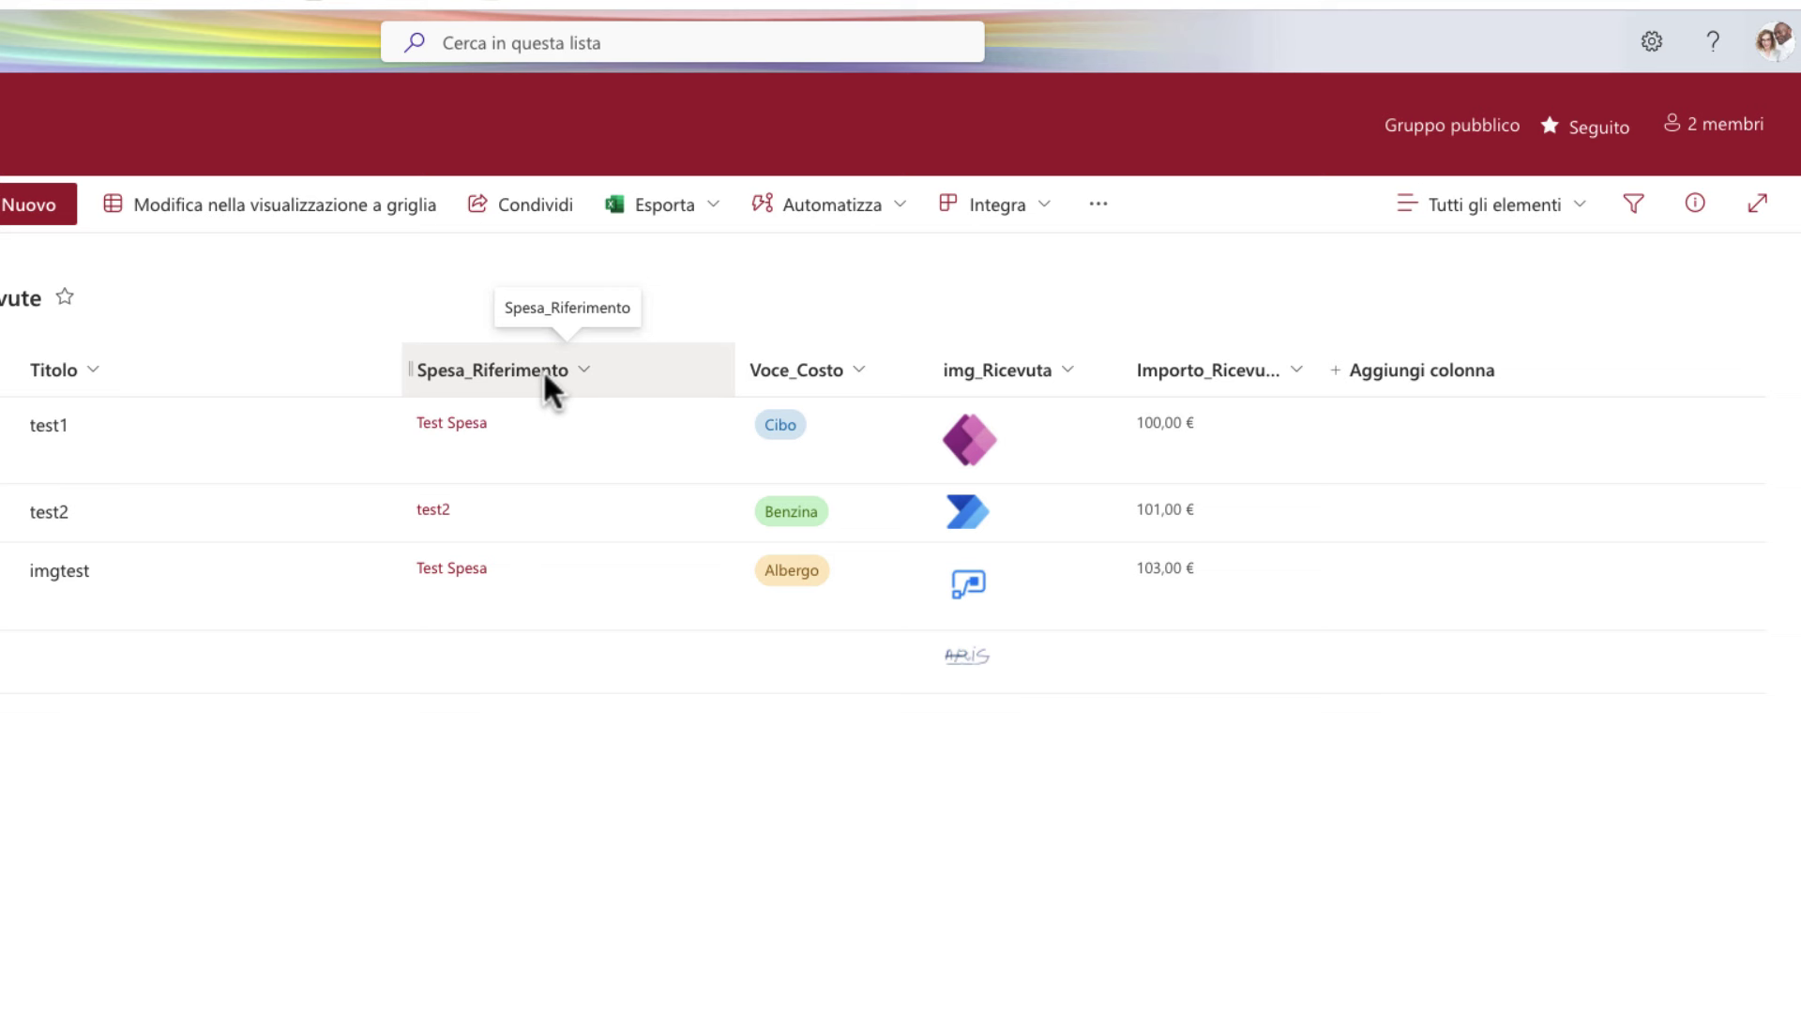
Step: Inspect the Spesa_Riferimento column's settings, including its source list and source column
left_click(581, 373)
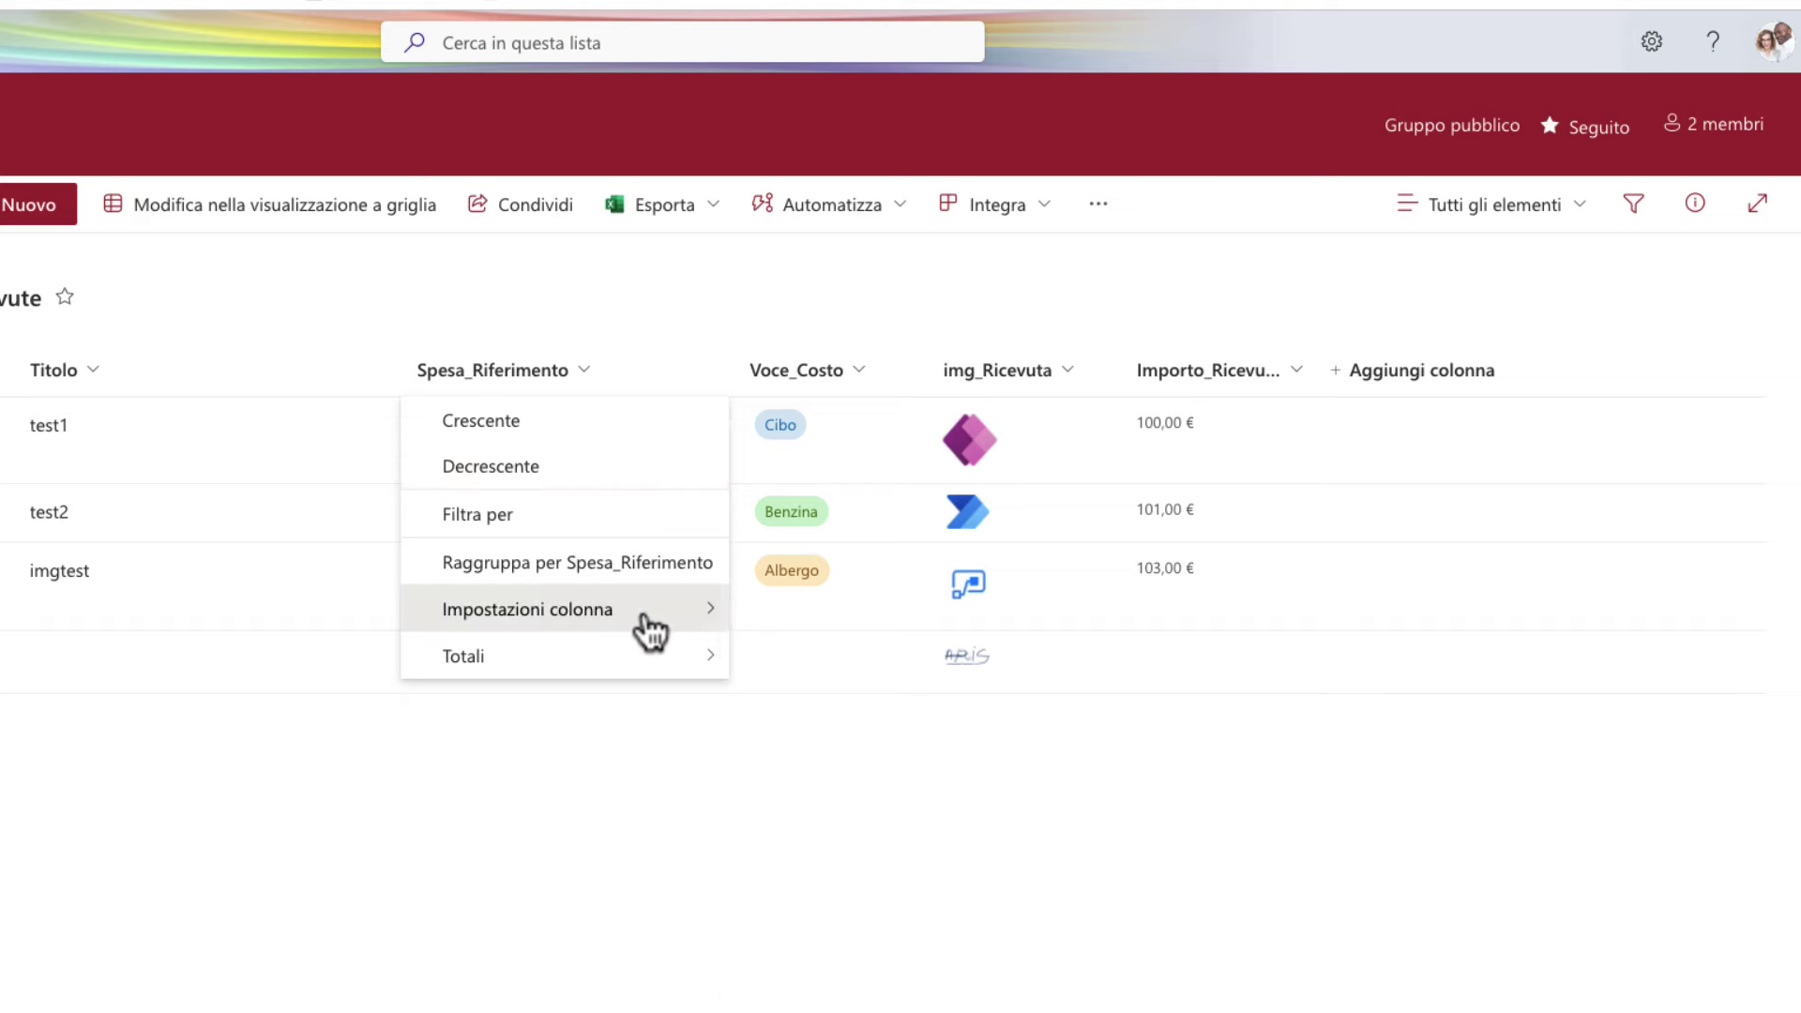
mouse_move(647, 631)
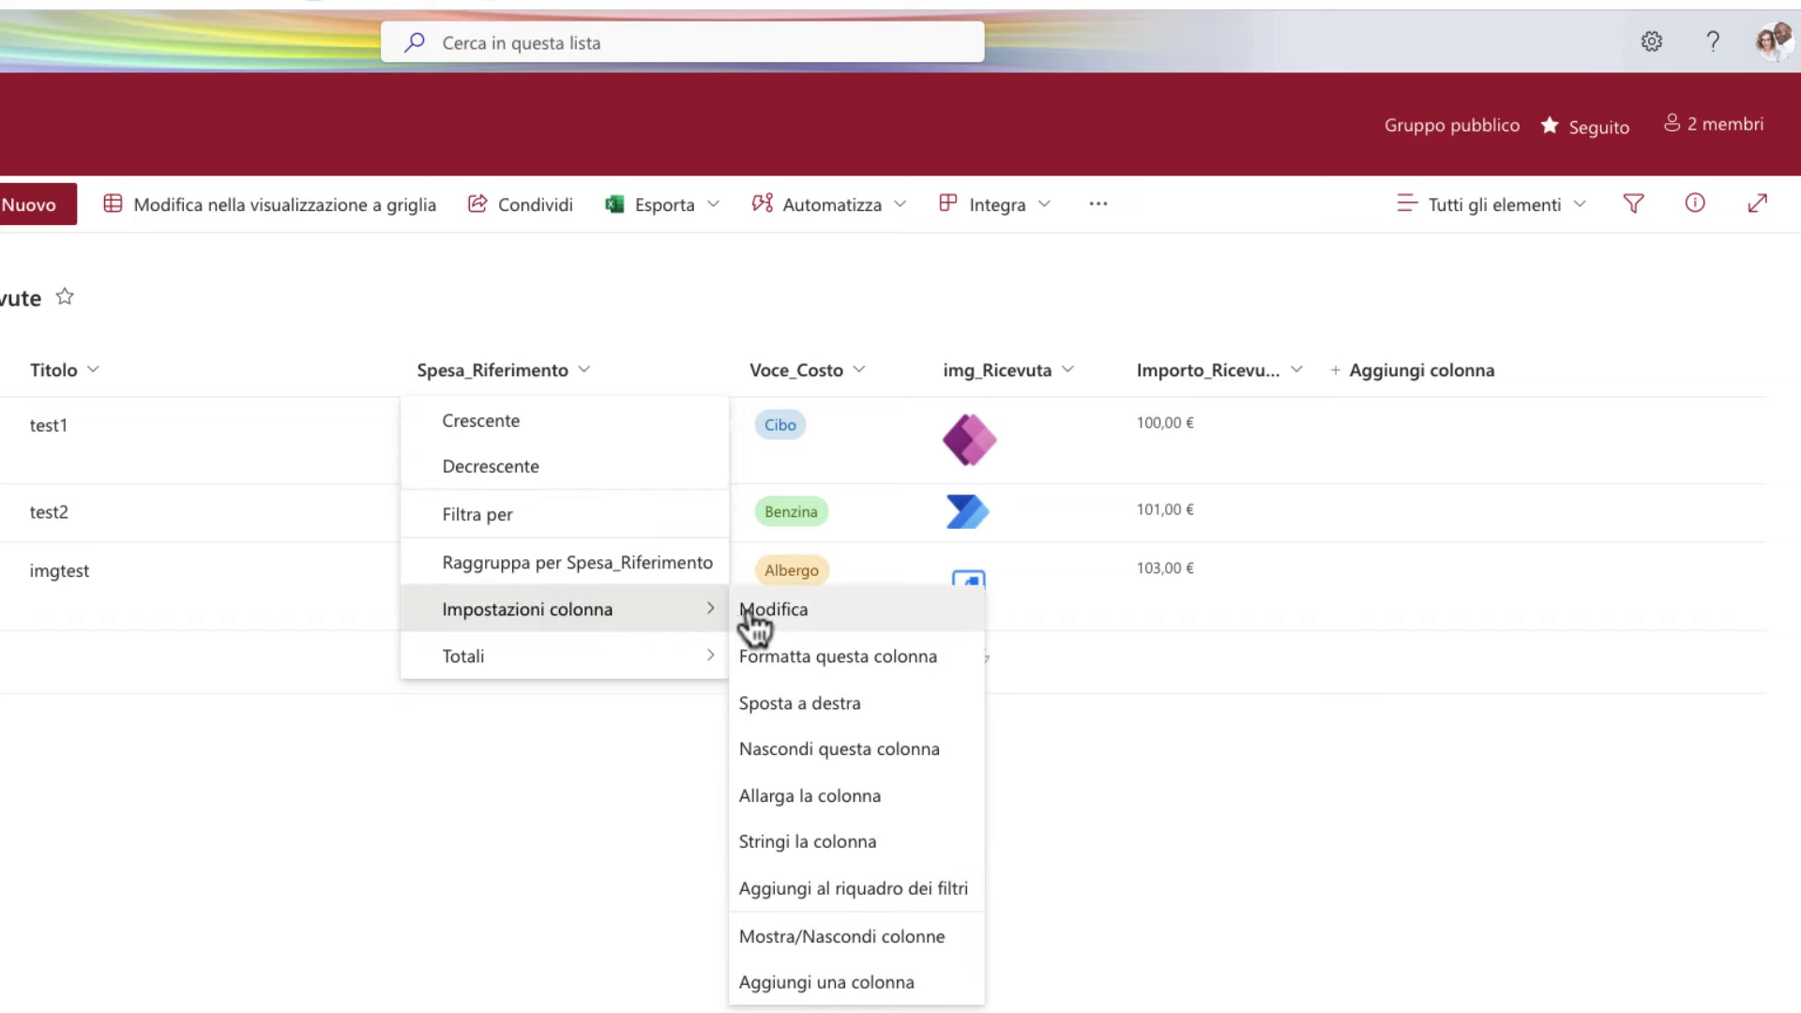
left_click(787, 621)
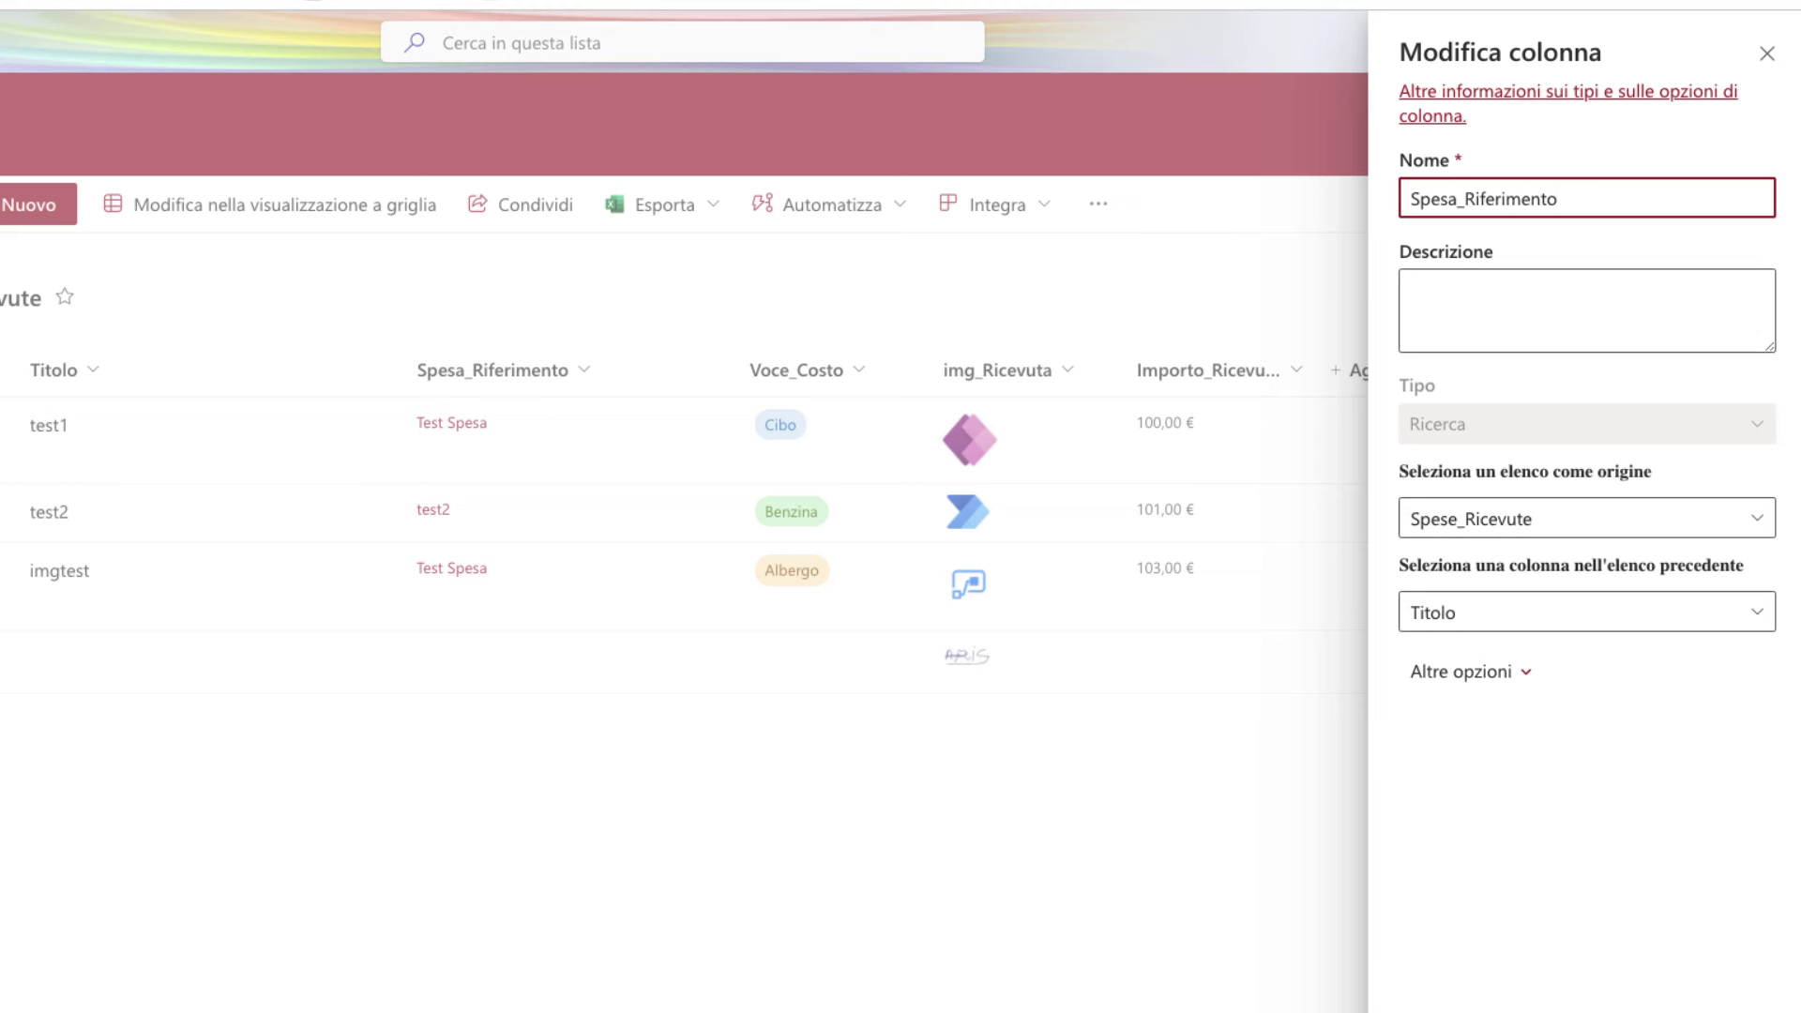
left_click(1346, 746)
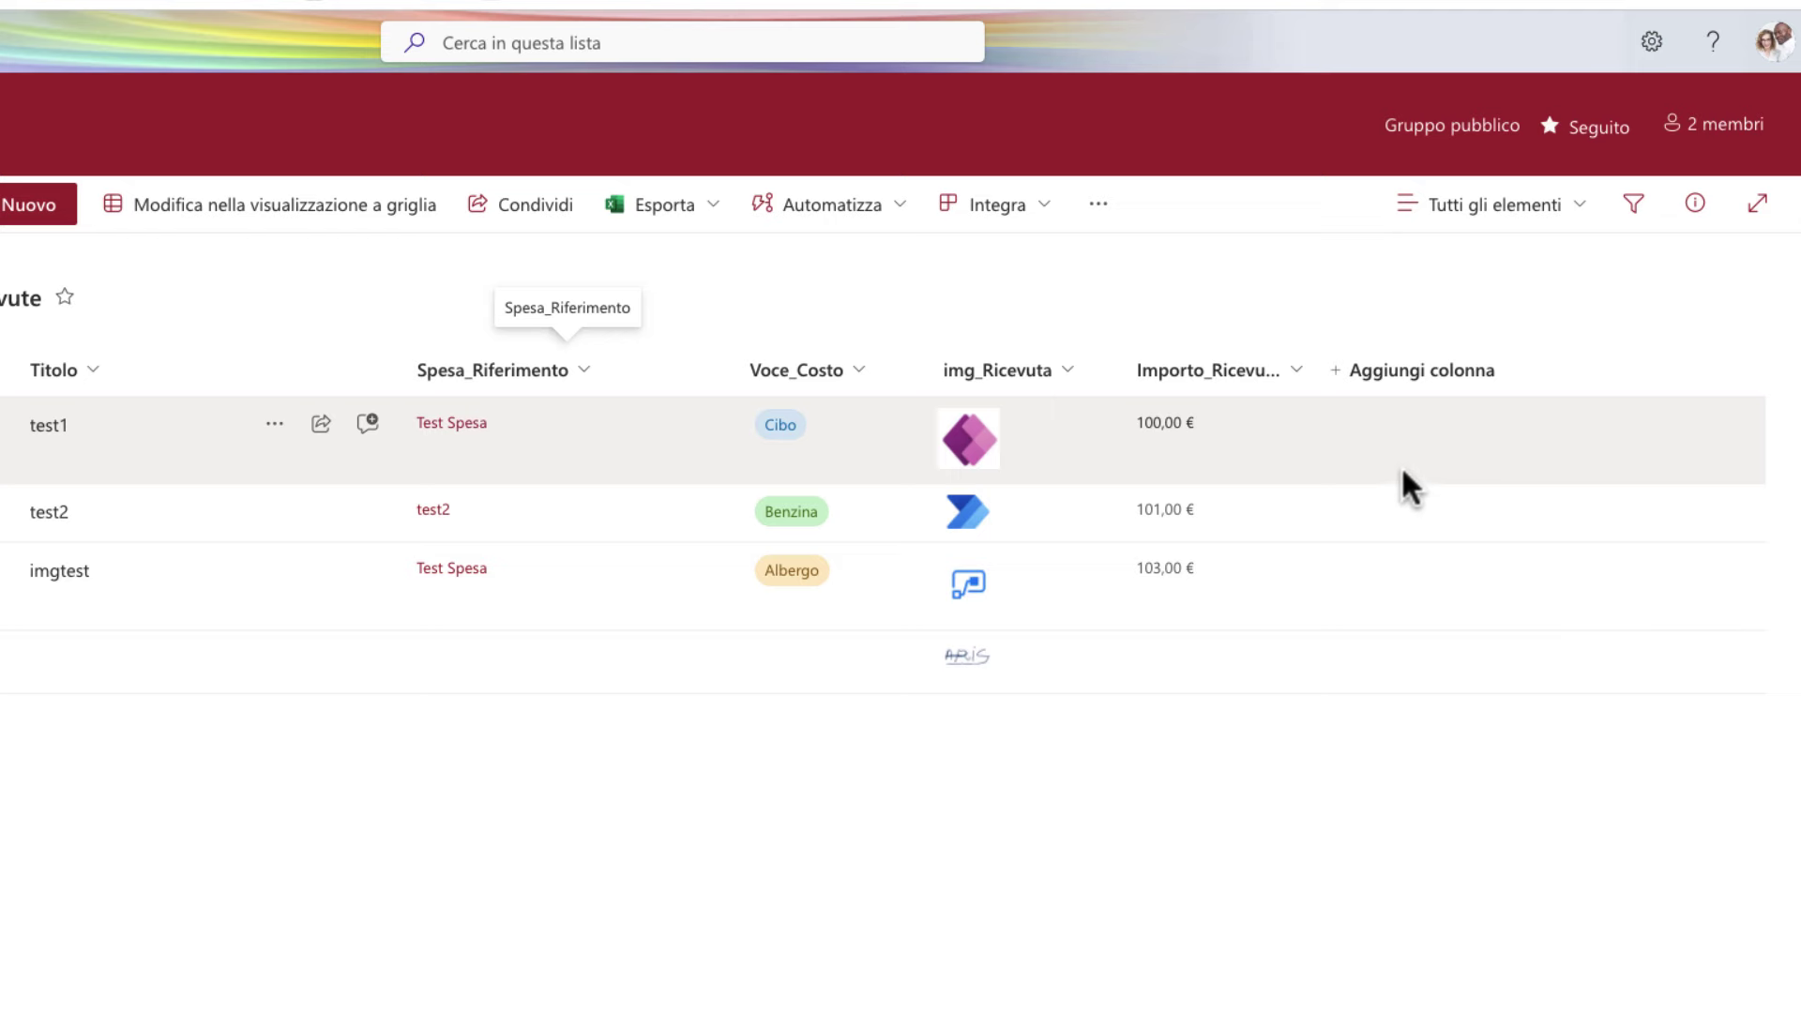
Step: Open the creation form for a new Ricerca column in the Ricevute list and review the available types
left_click(1407, 370)
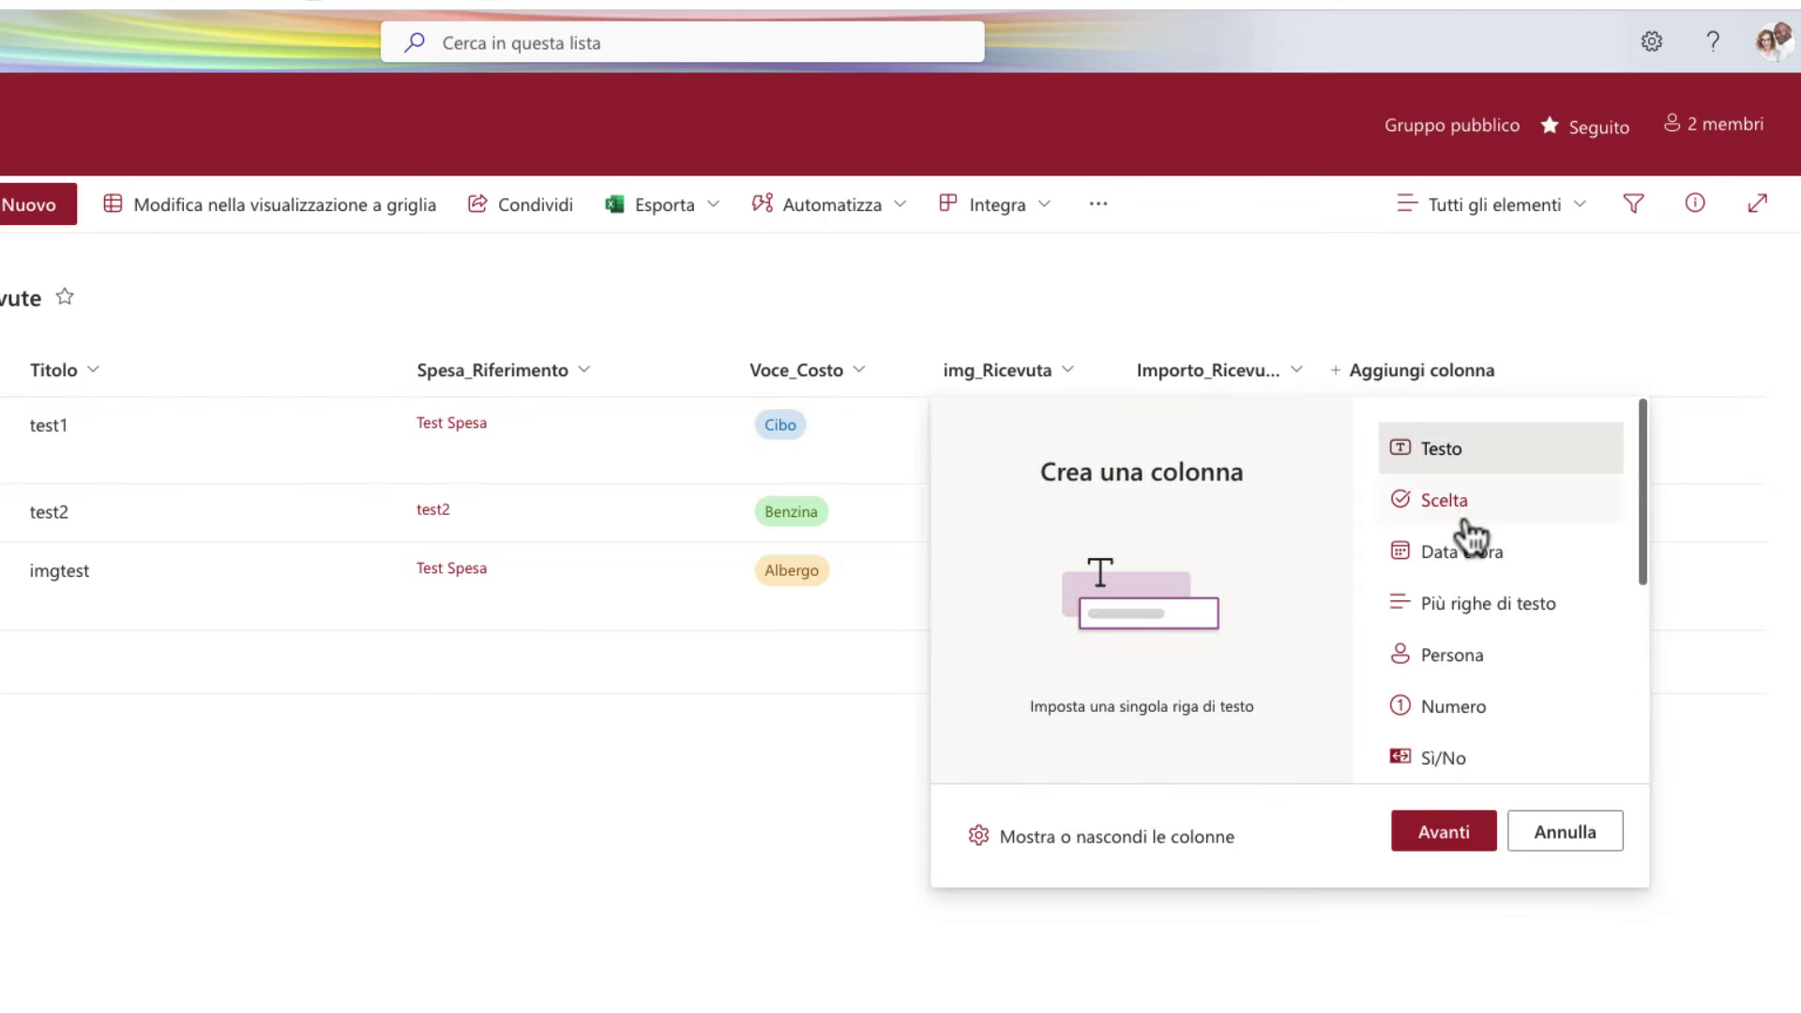
scroll(1461, 638, "down", 3)
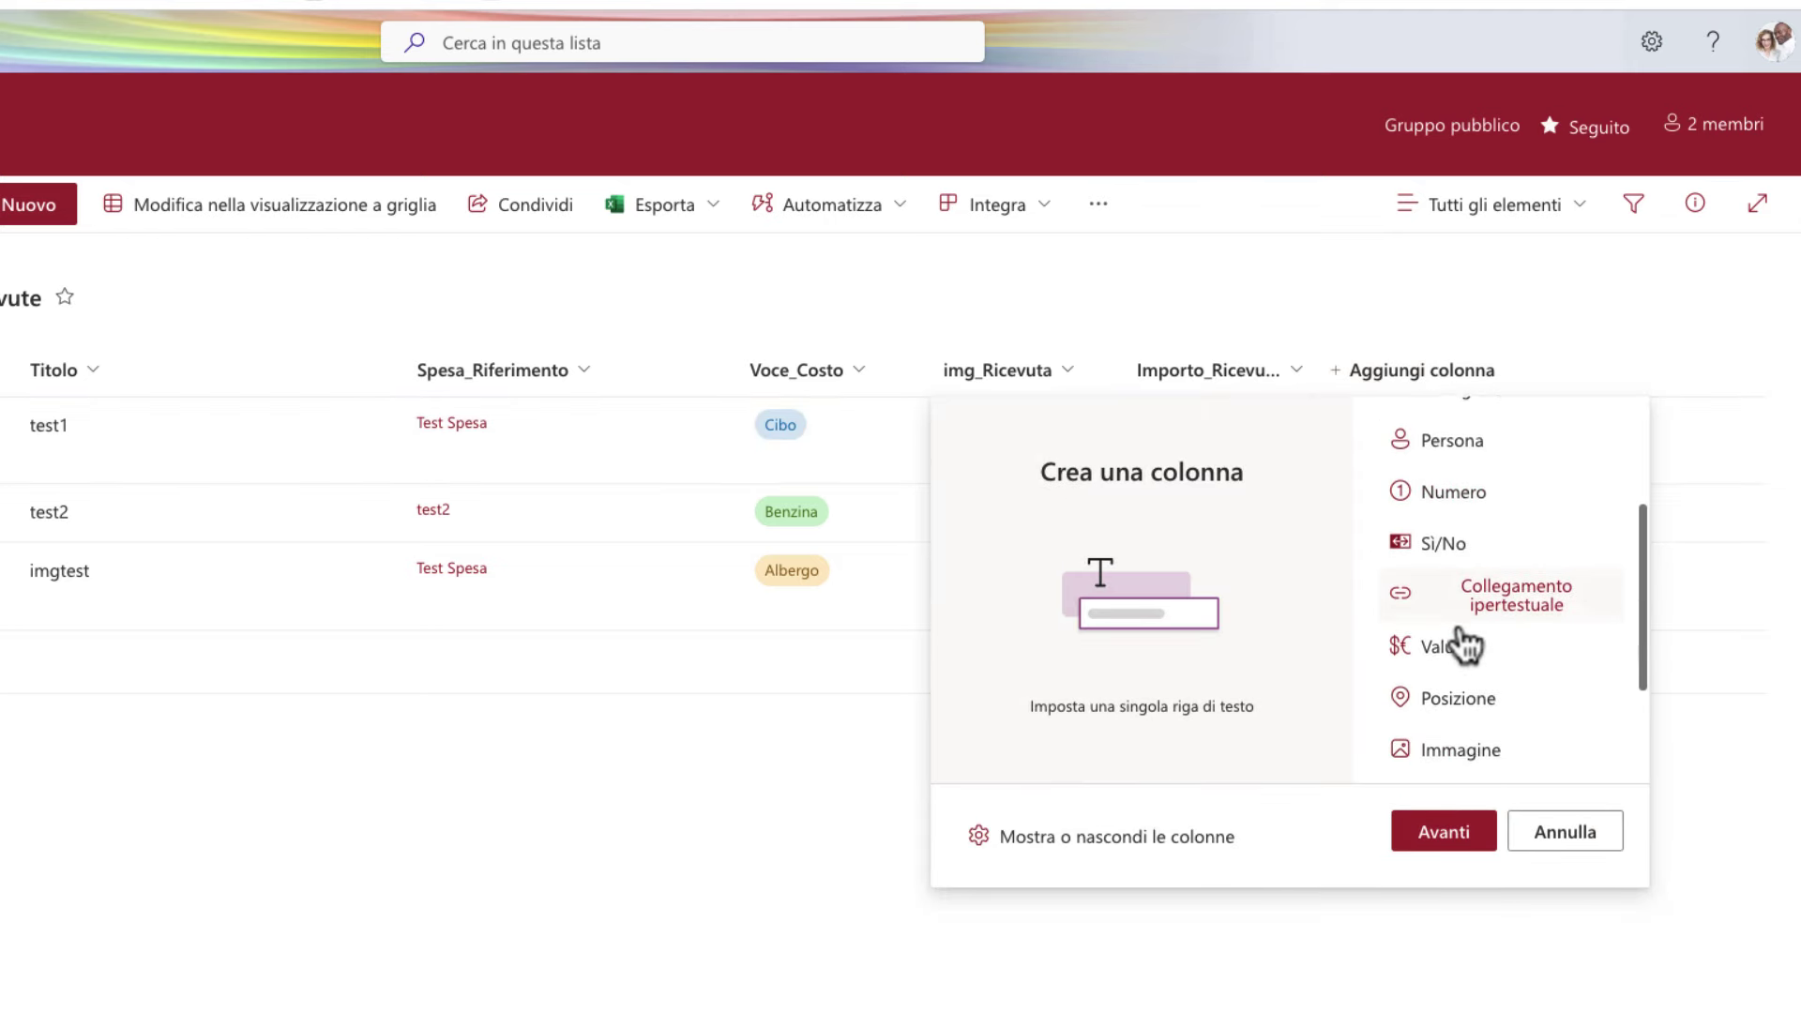
scroll(1461, 645, "down", 2)
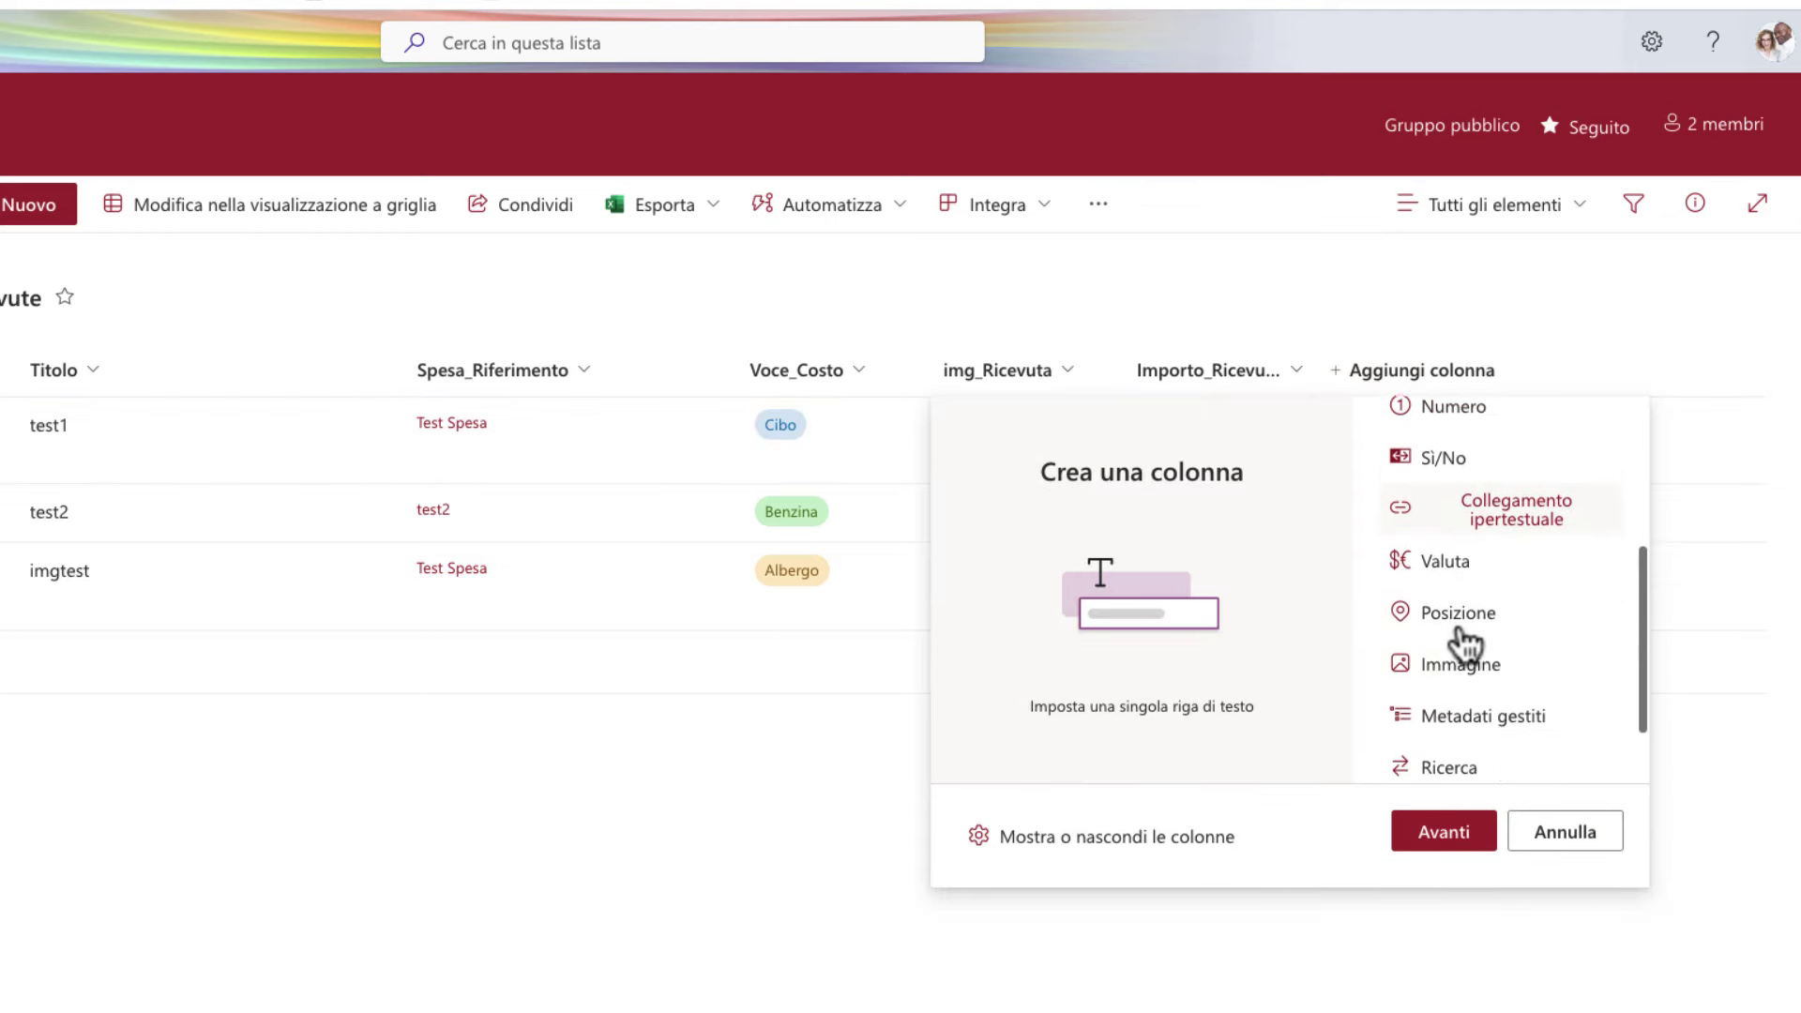
left_click(1448, 754)
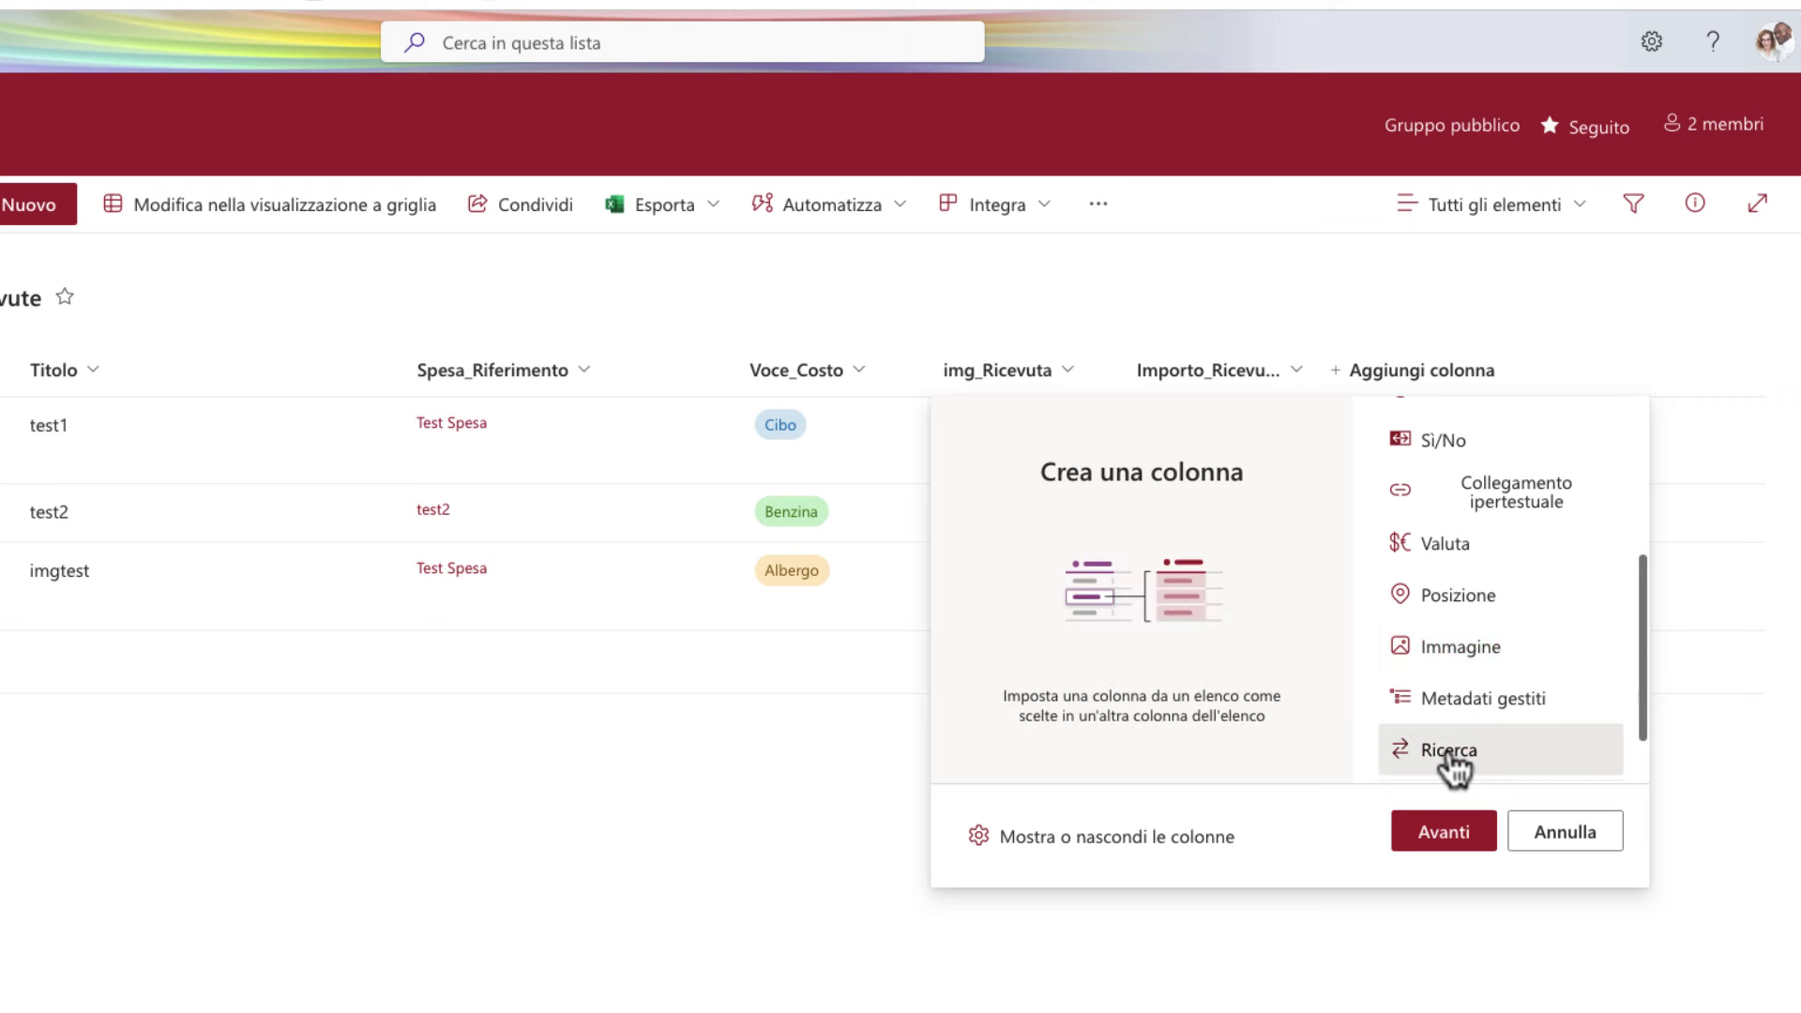
left_click(1444, 831)
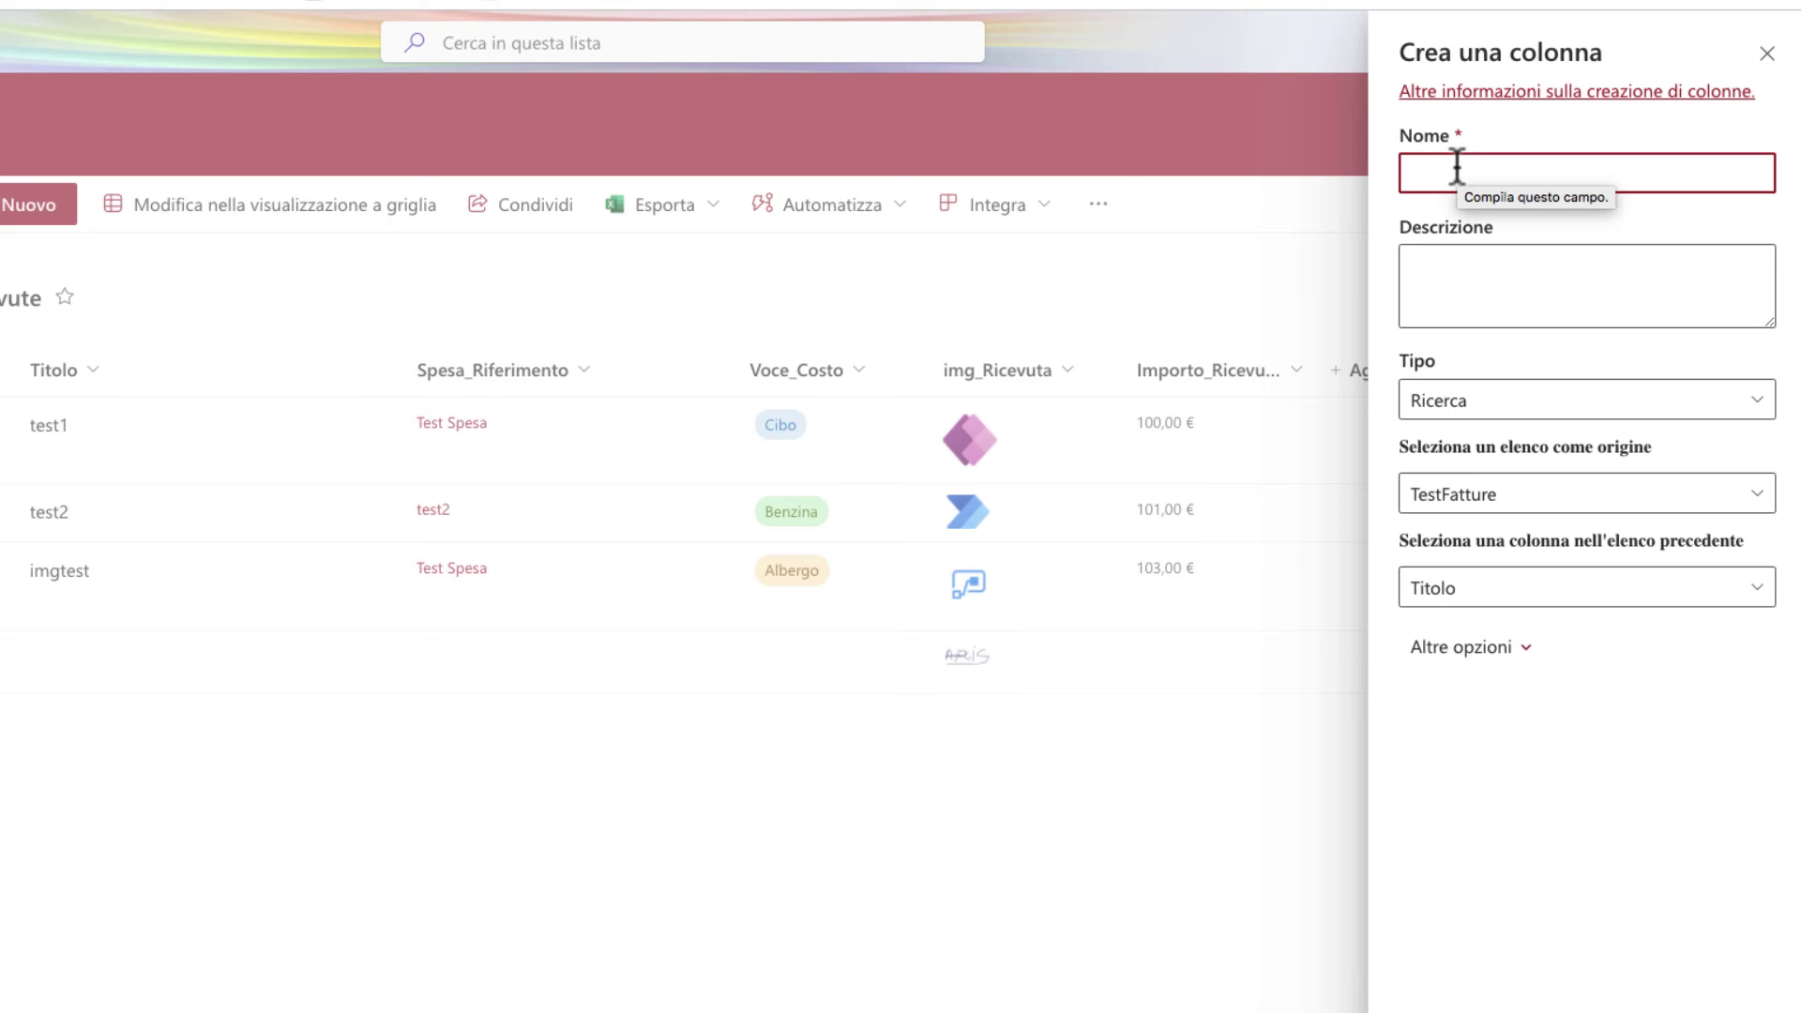
left_click(1486, 403)
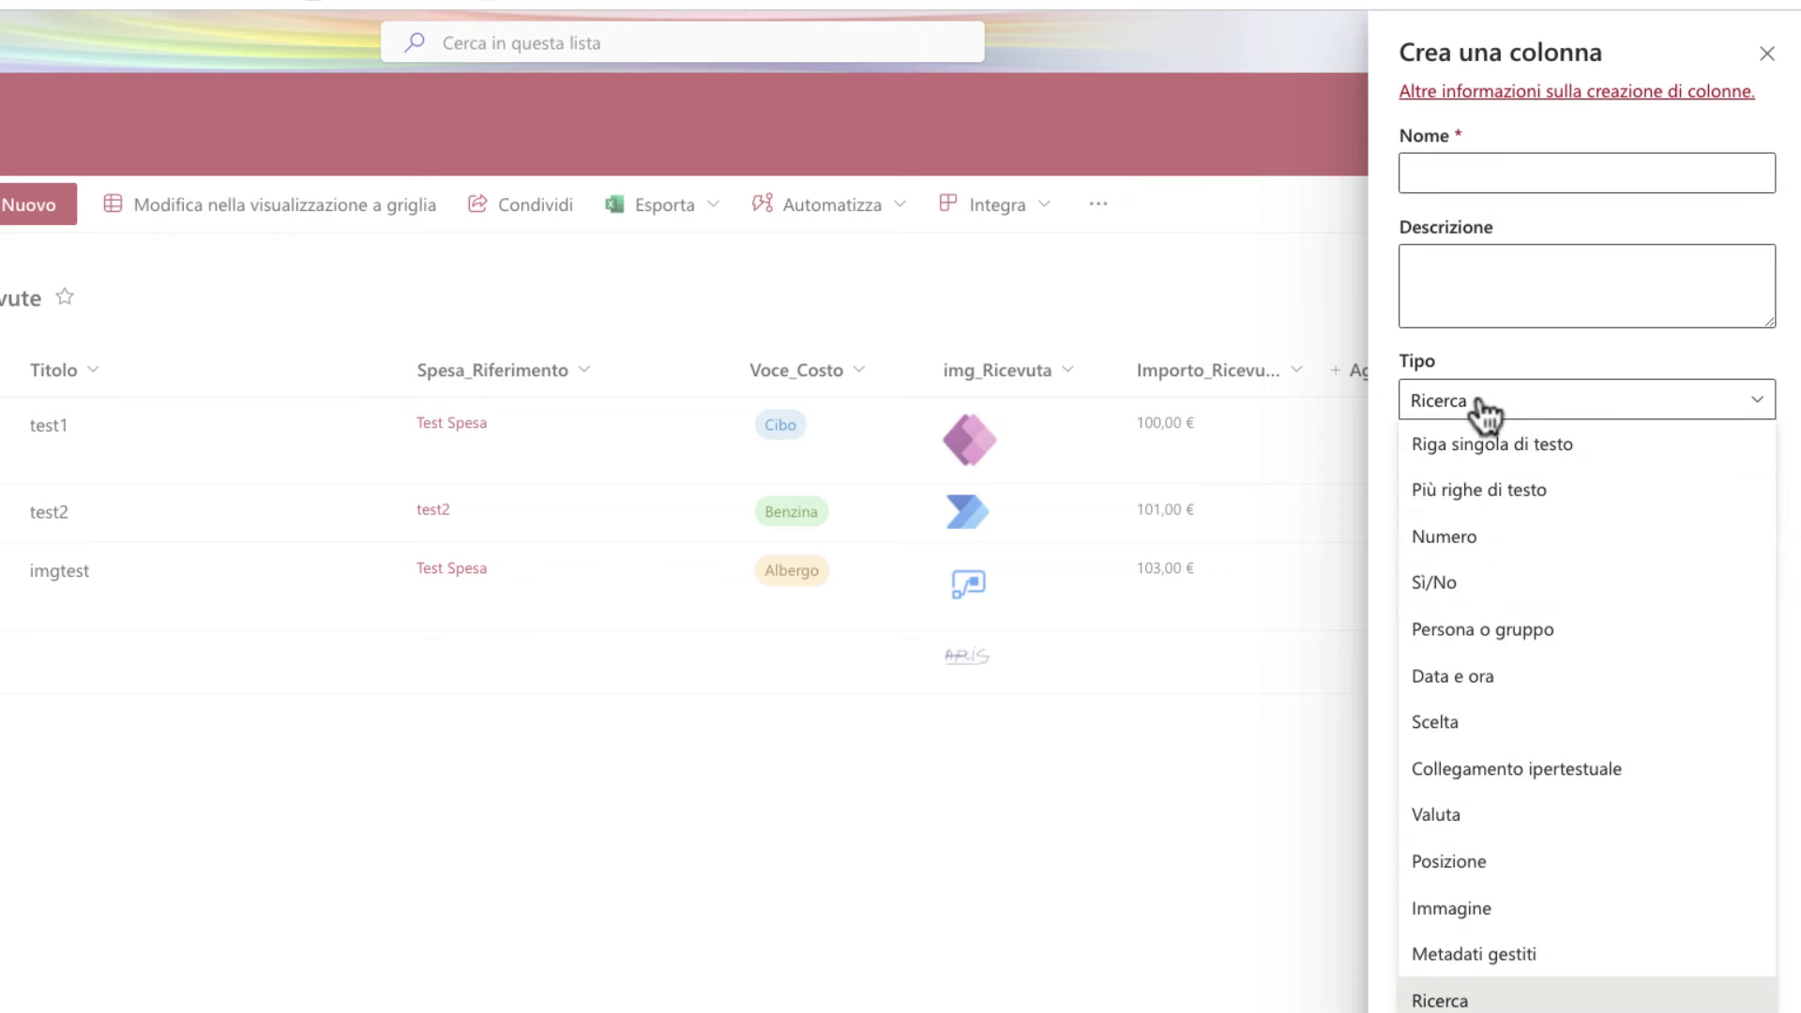
left_click(1486, 415)
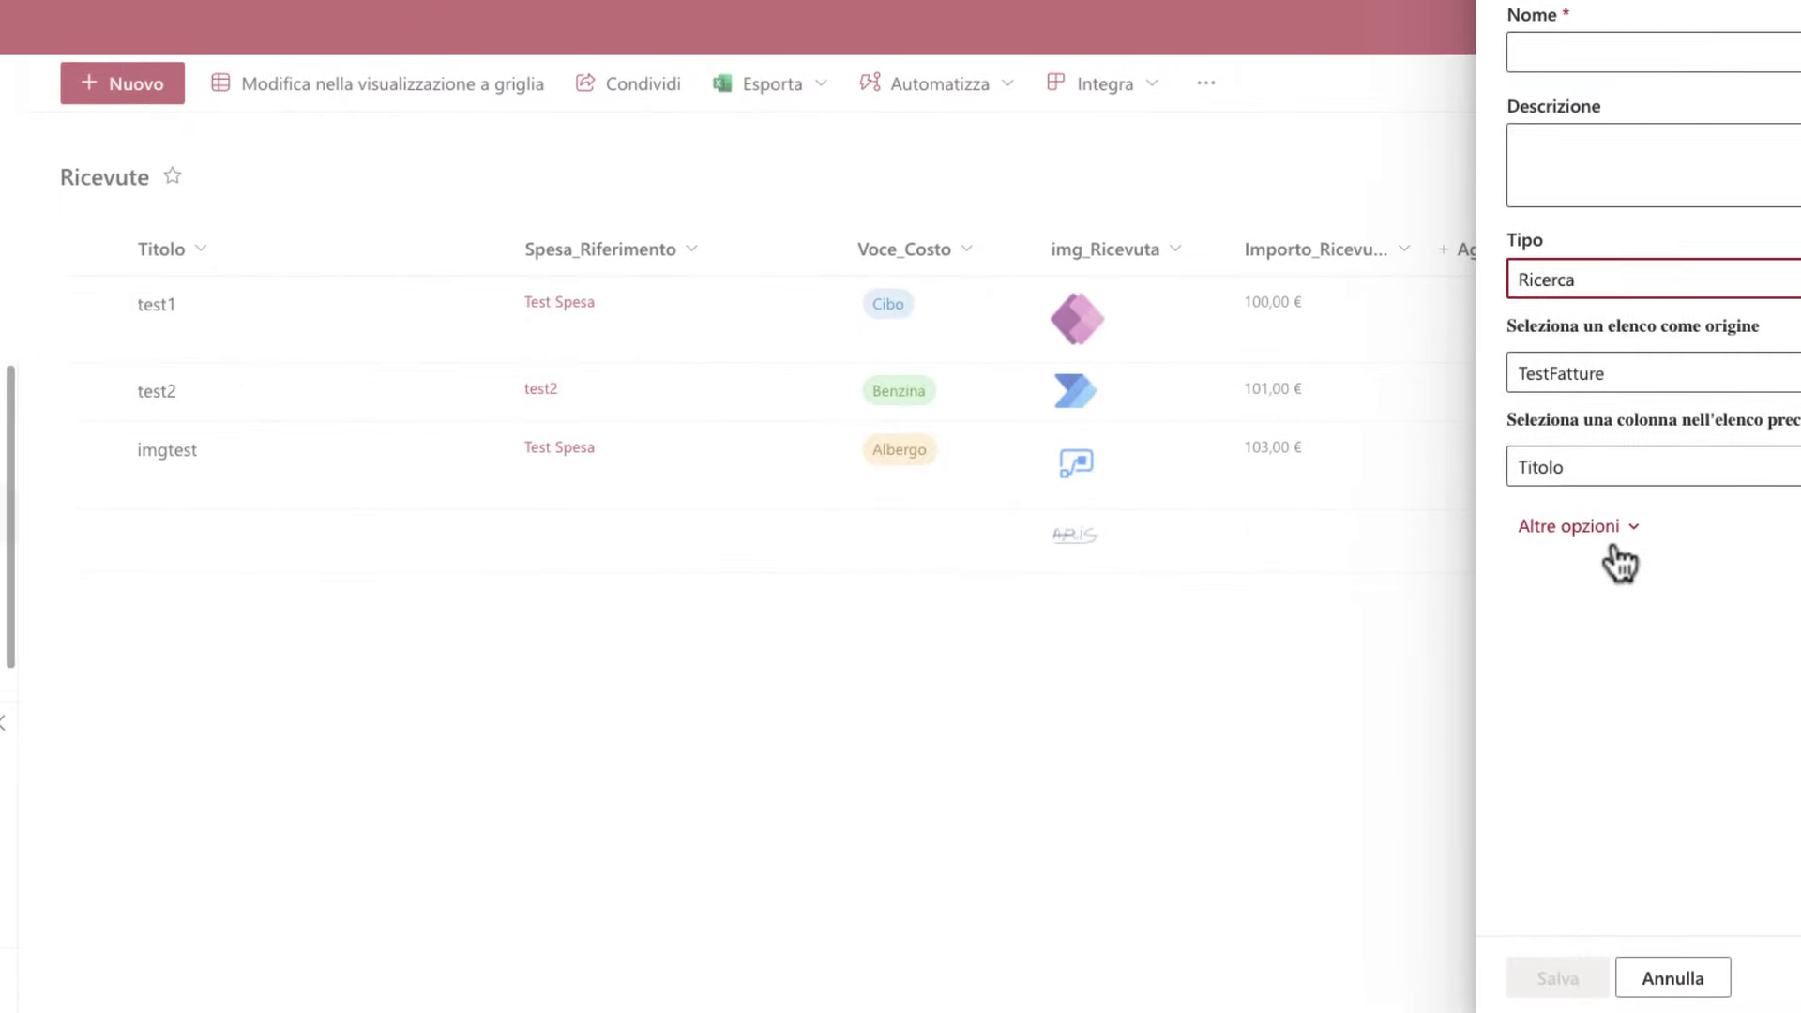
Step: Expand the Ricerca column's additional options, try making source-list deletions affect this list, and discard the new column
left_click(1470, 523)
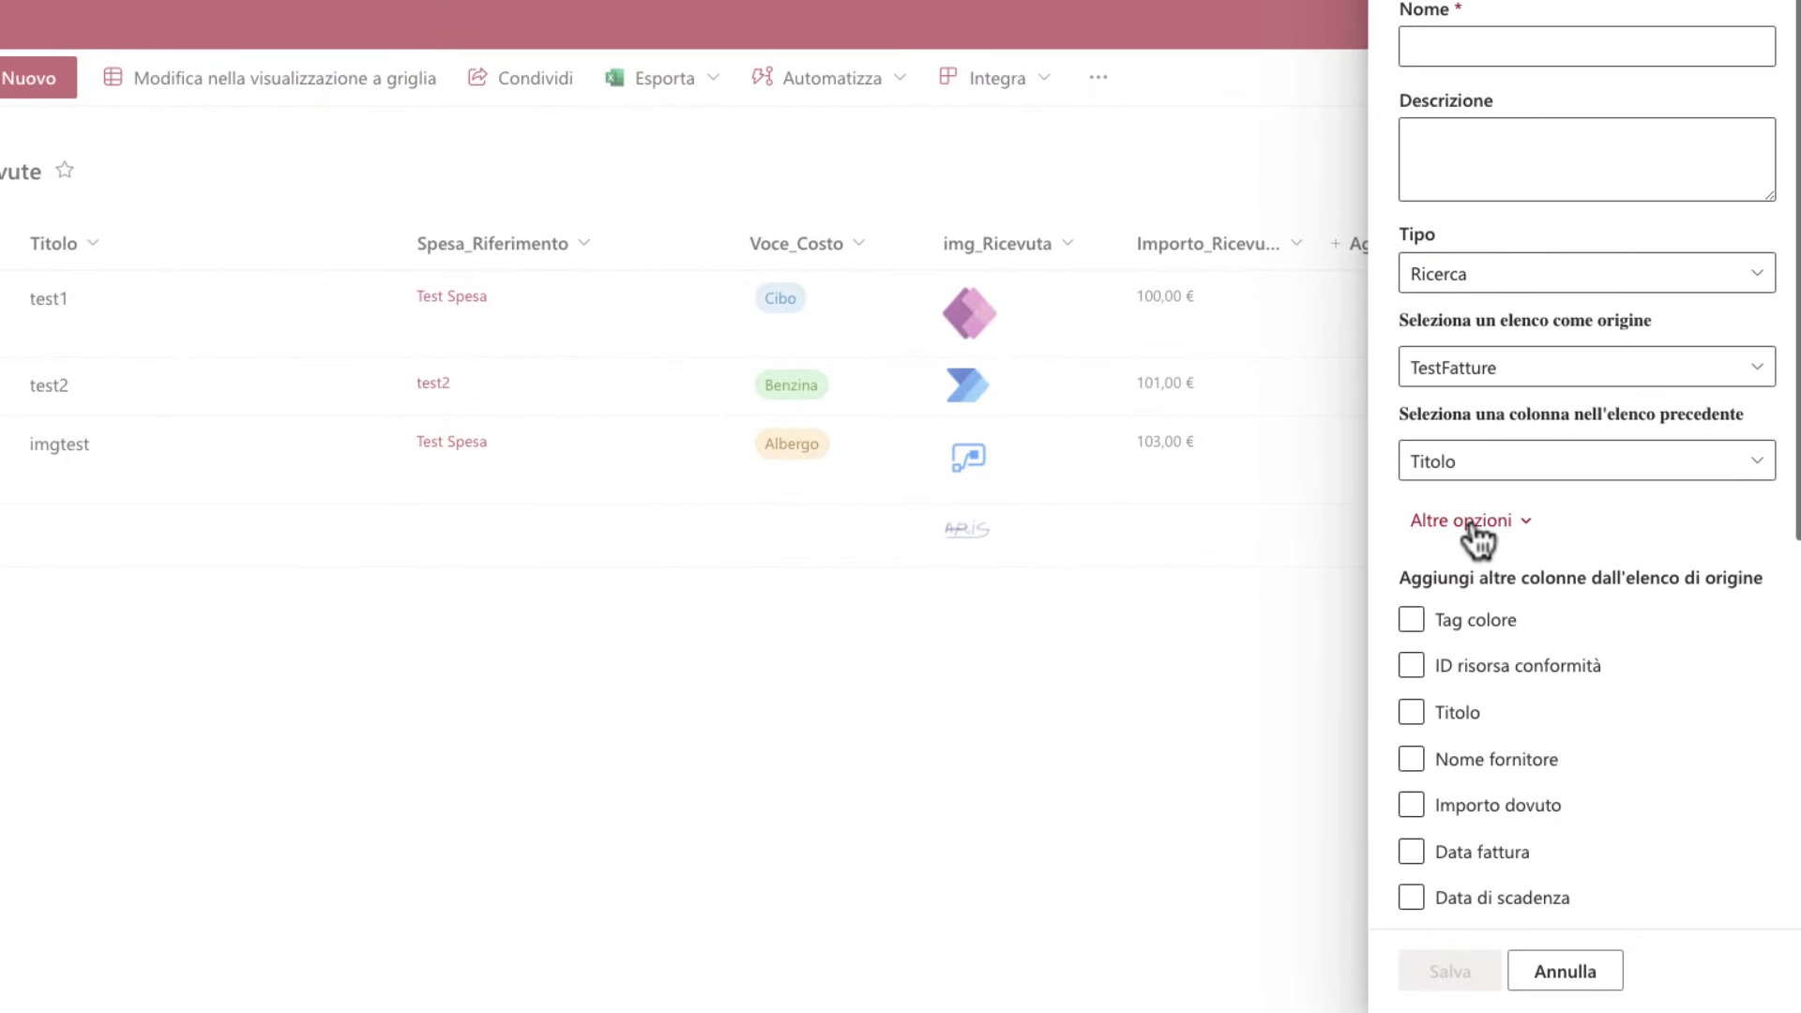
scroll(1536, 631, "down", 4)
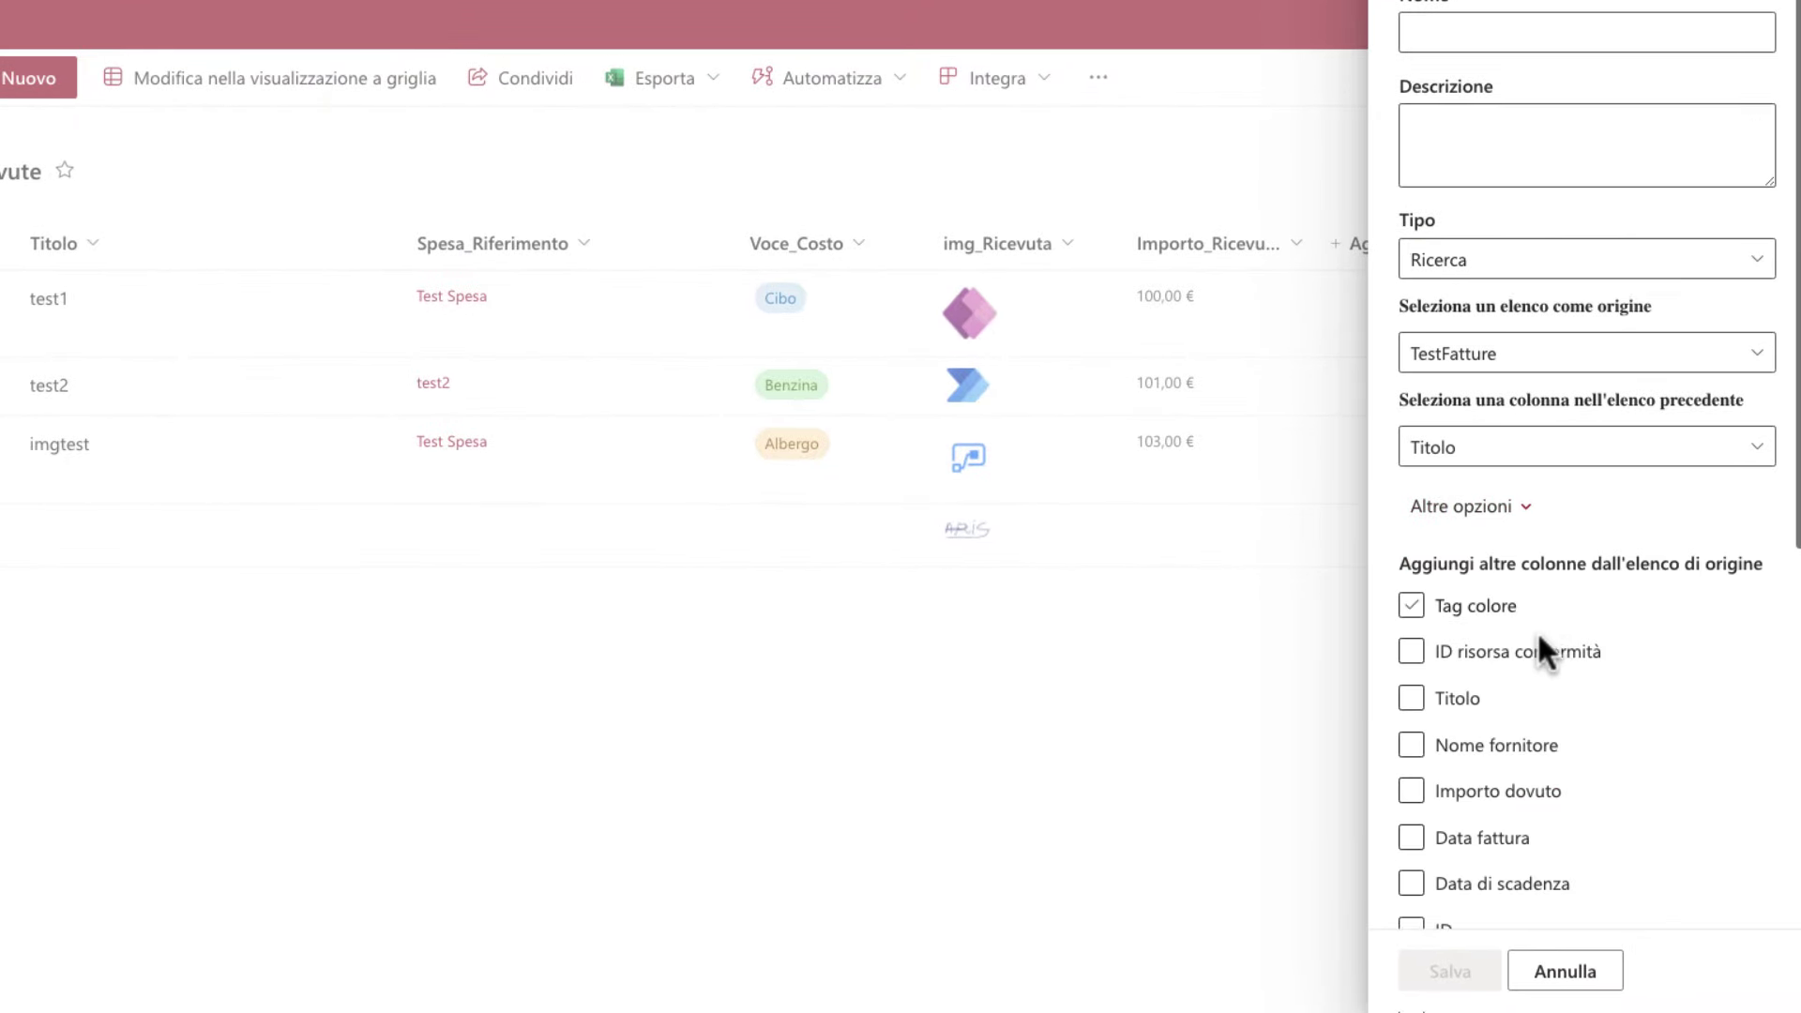
left_click(1537, 630)
scroll(1538, 636, "down", 1)
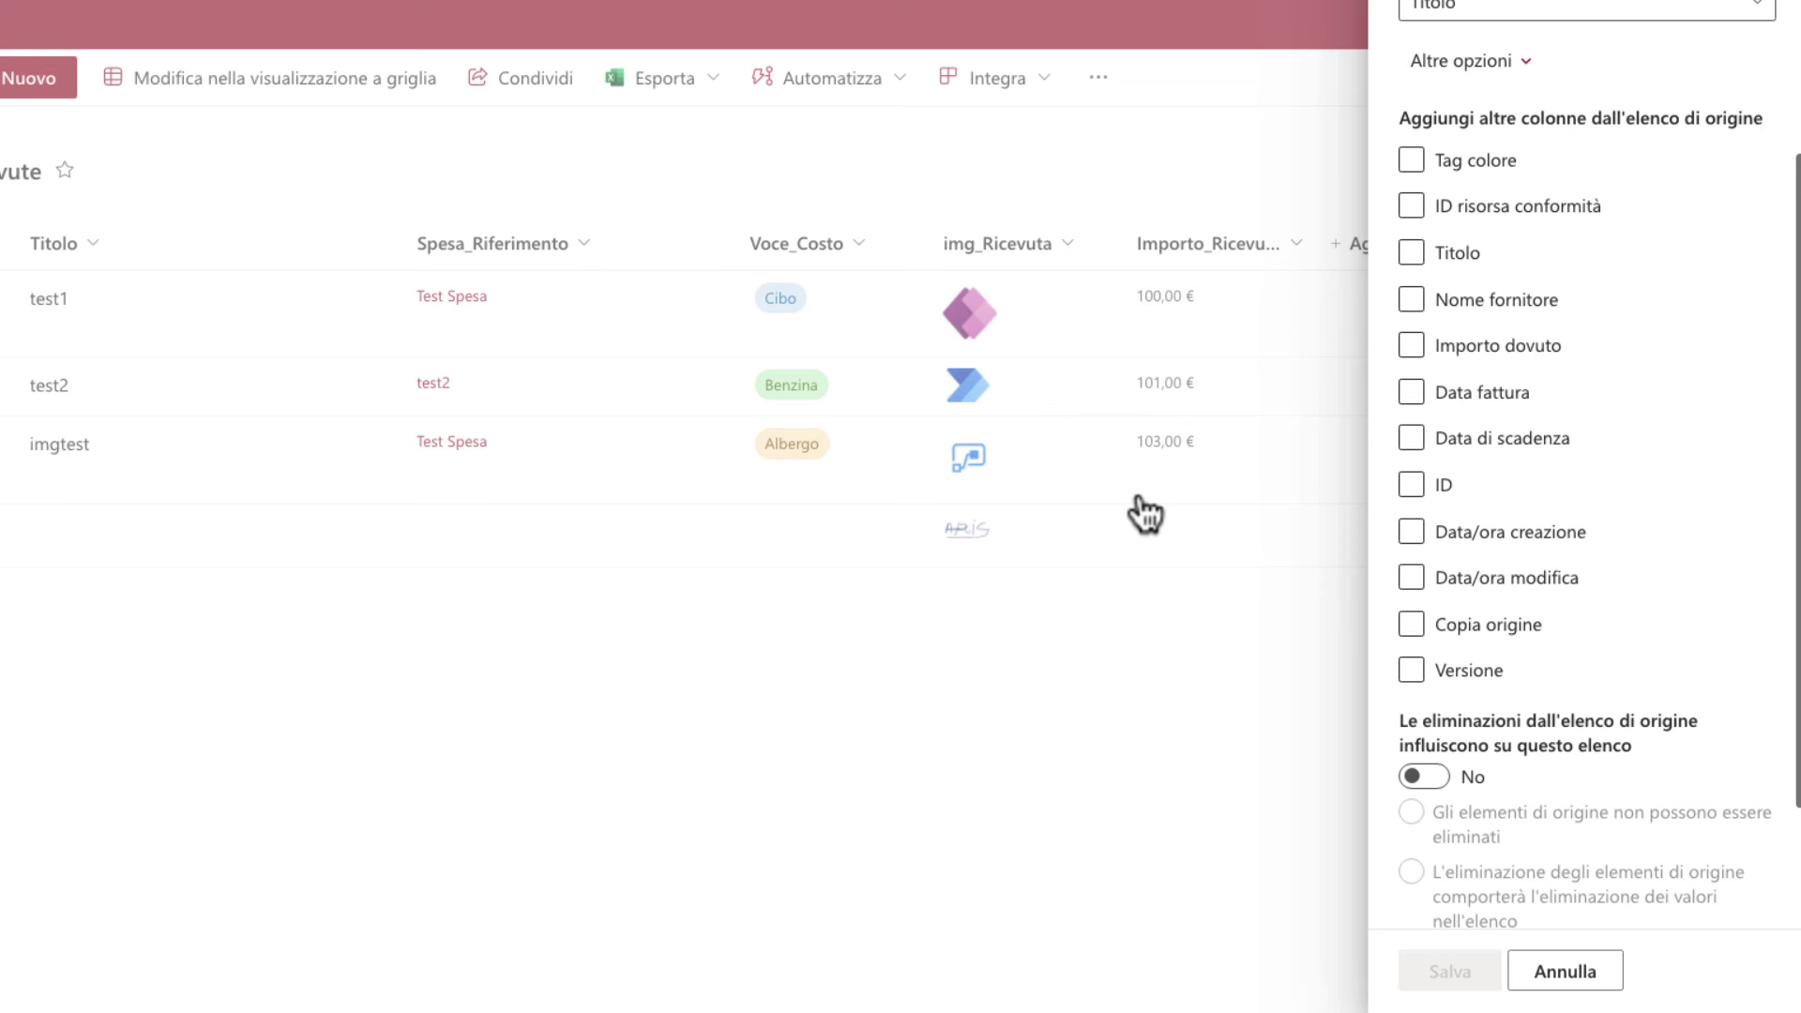
left_click(1435, 779)
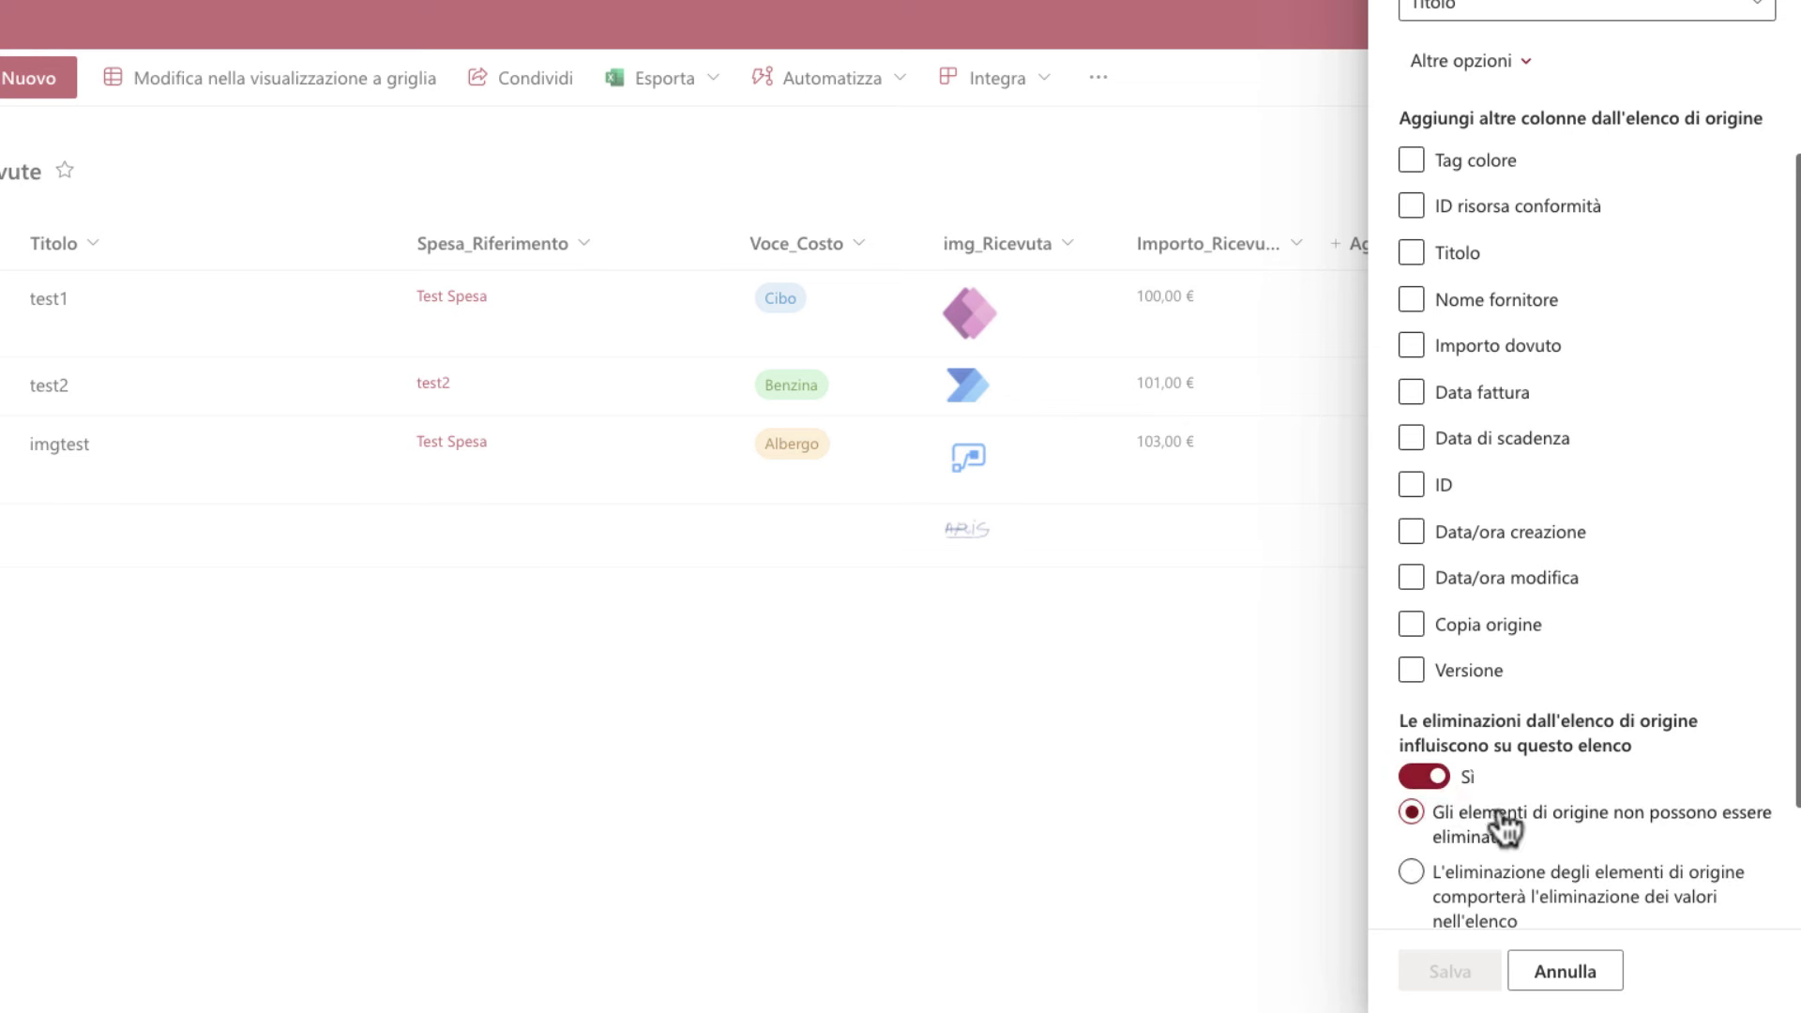
scroll(1534, 851, "down", 1)
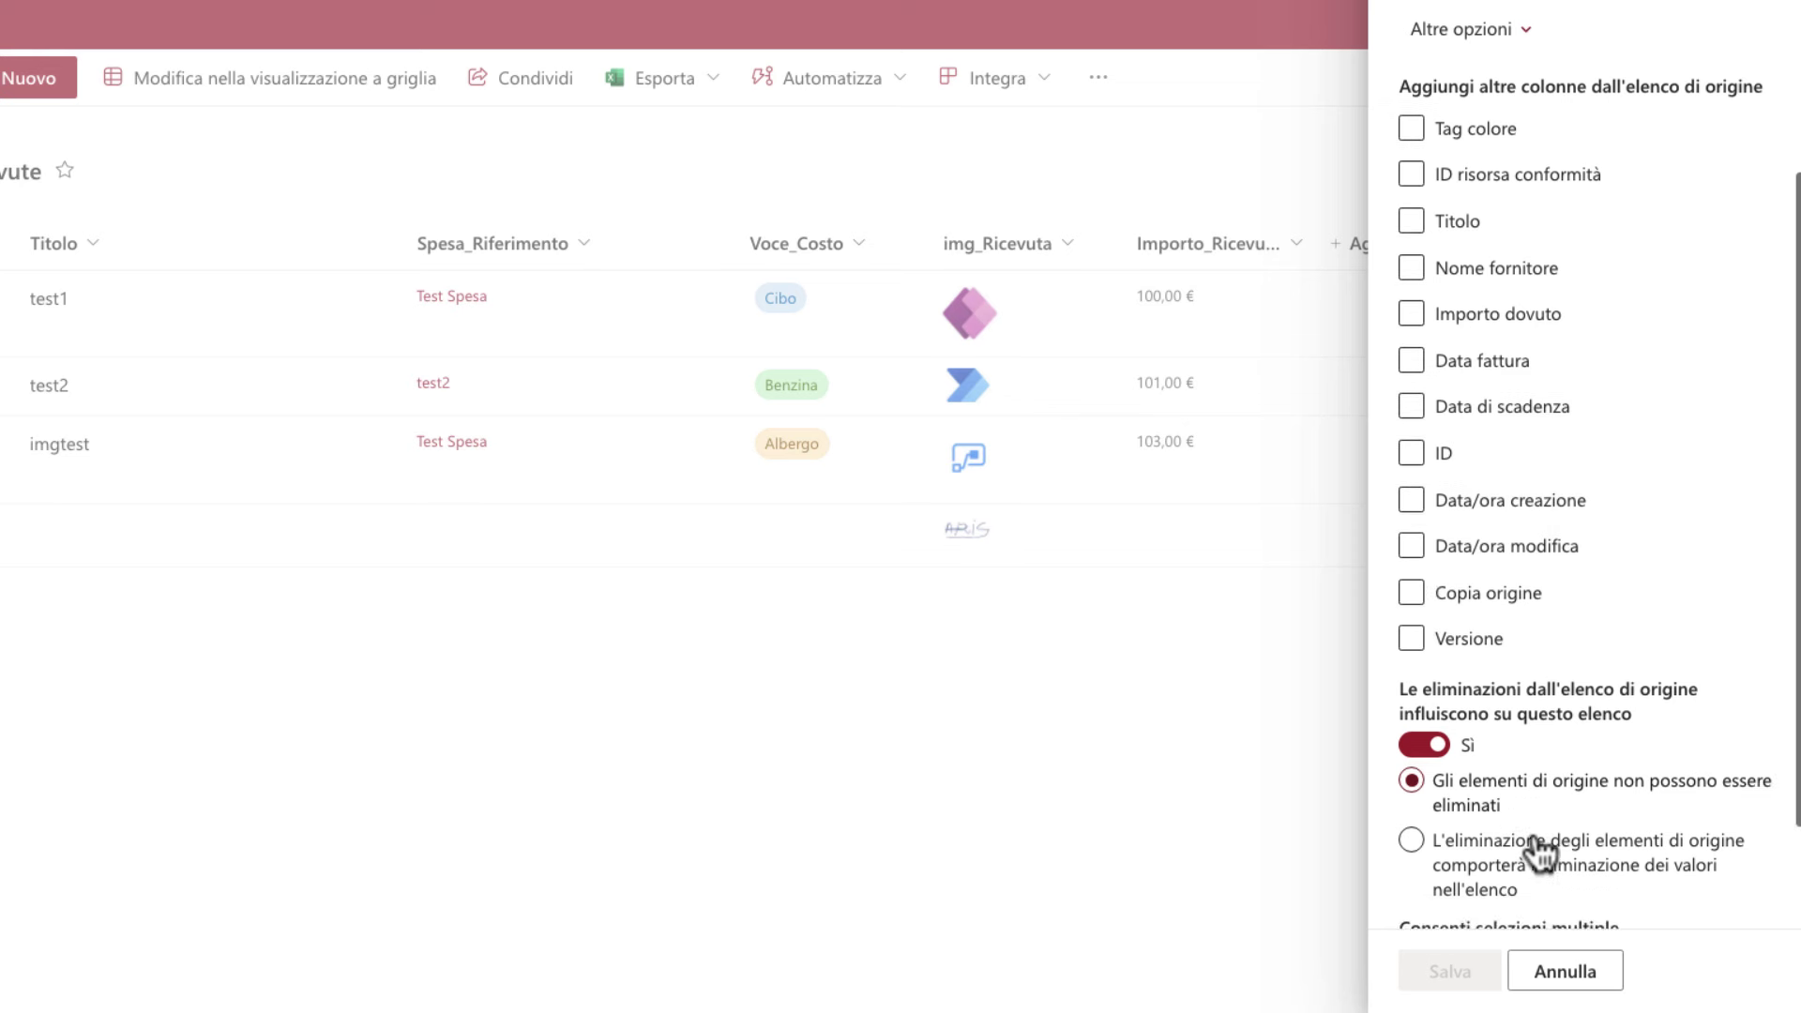
scroll(1538, 852, "down", 1)
left_click(1487, 793)
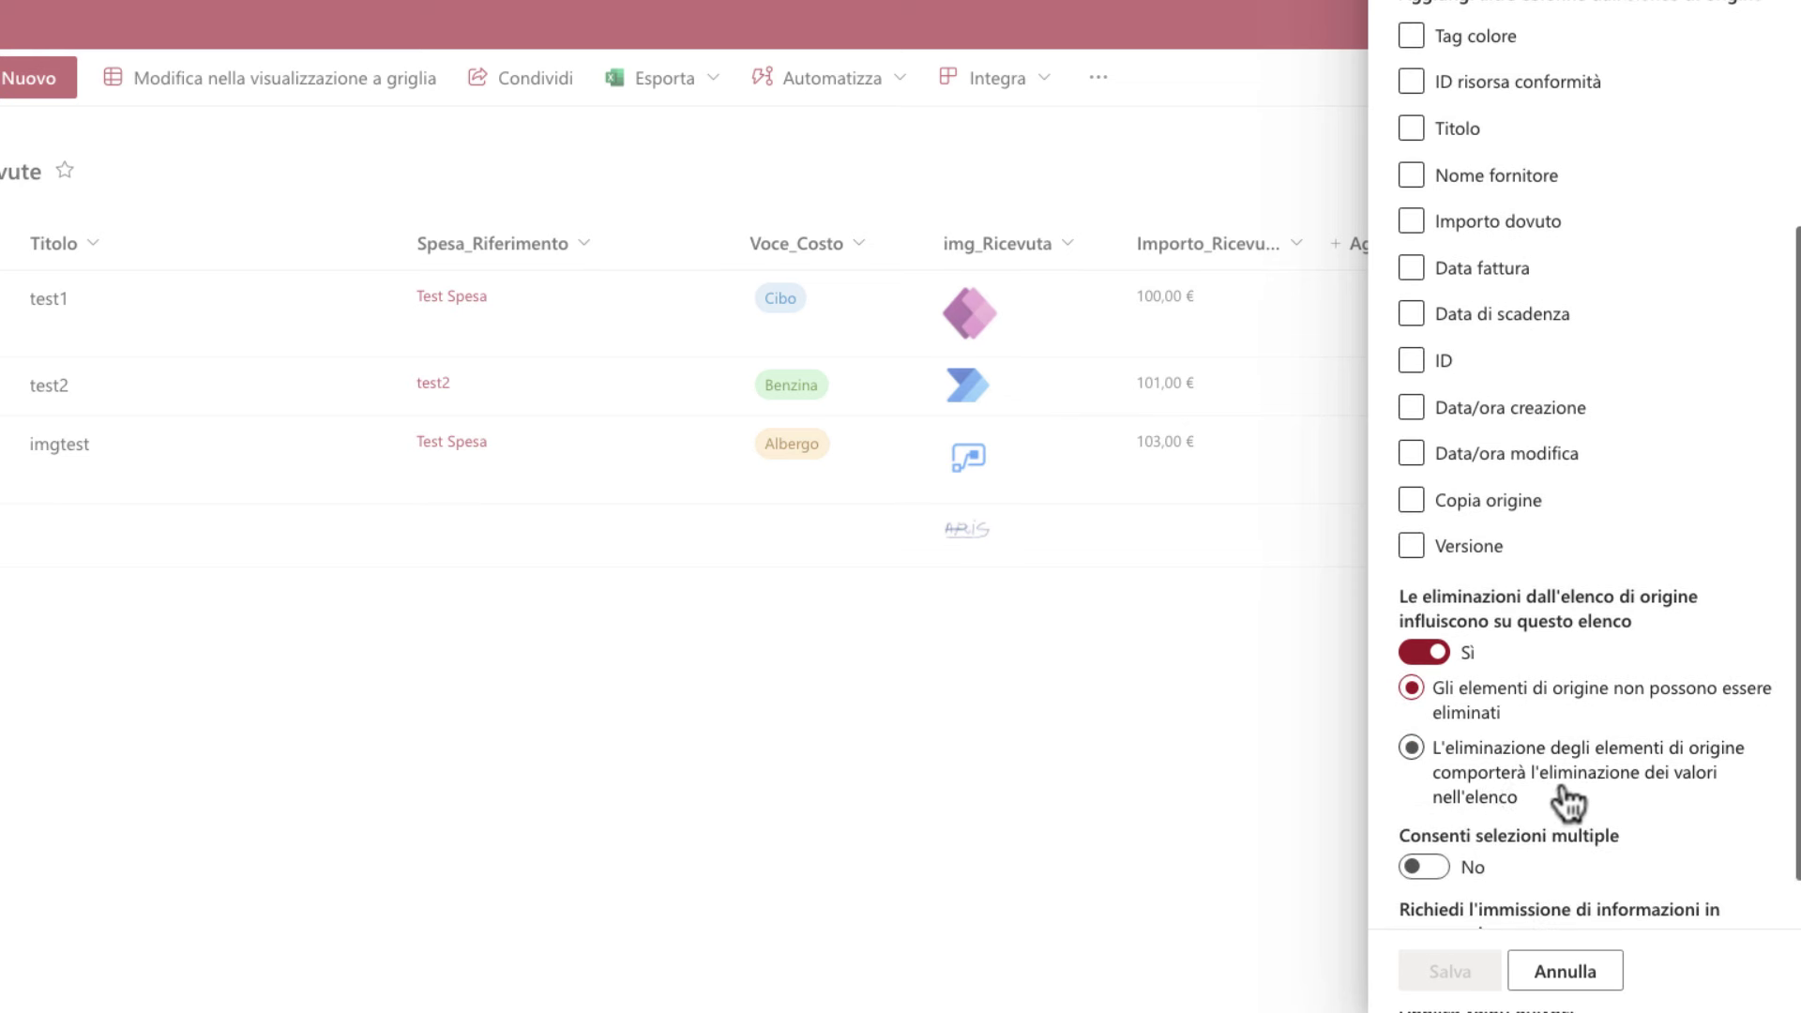
left_click(1424, 769)
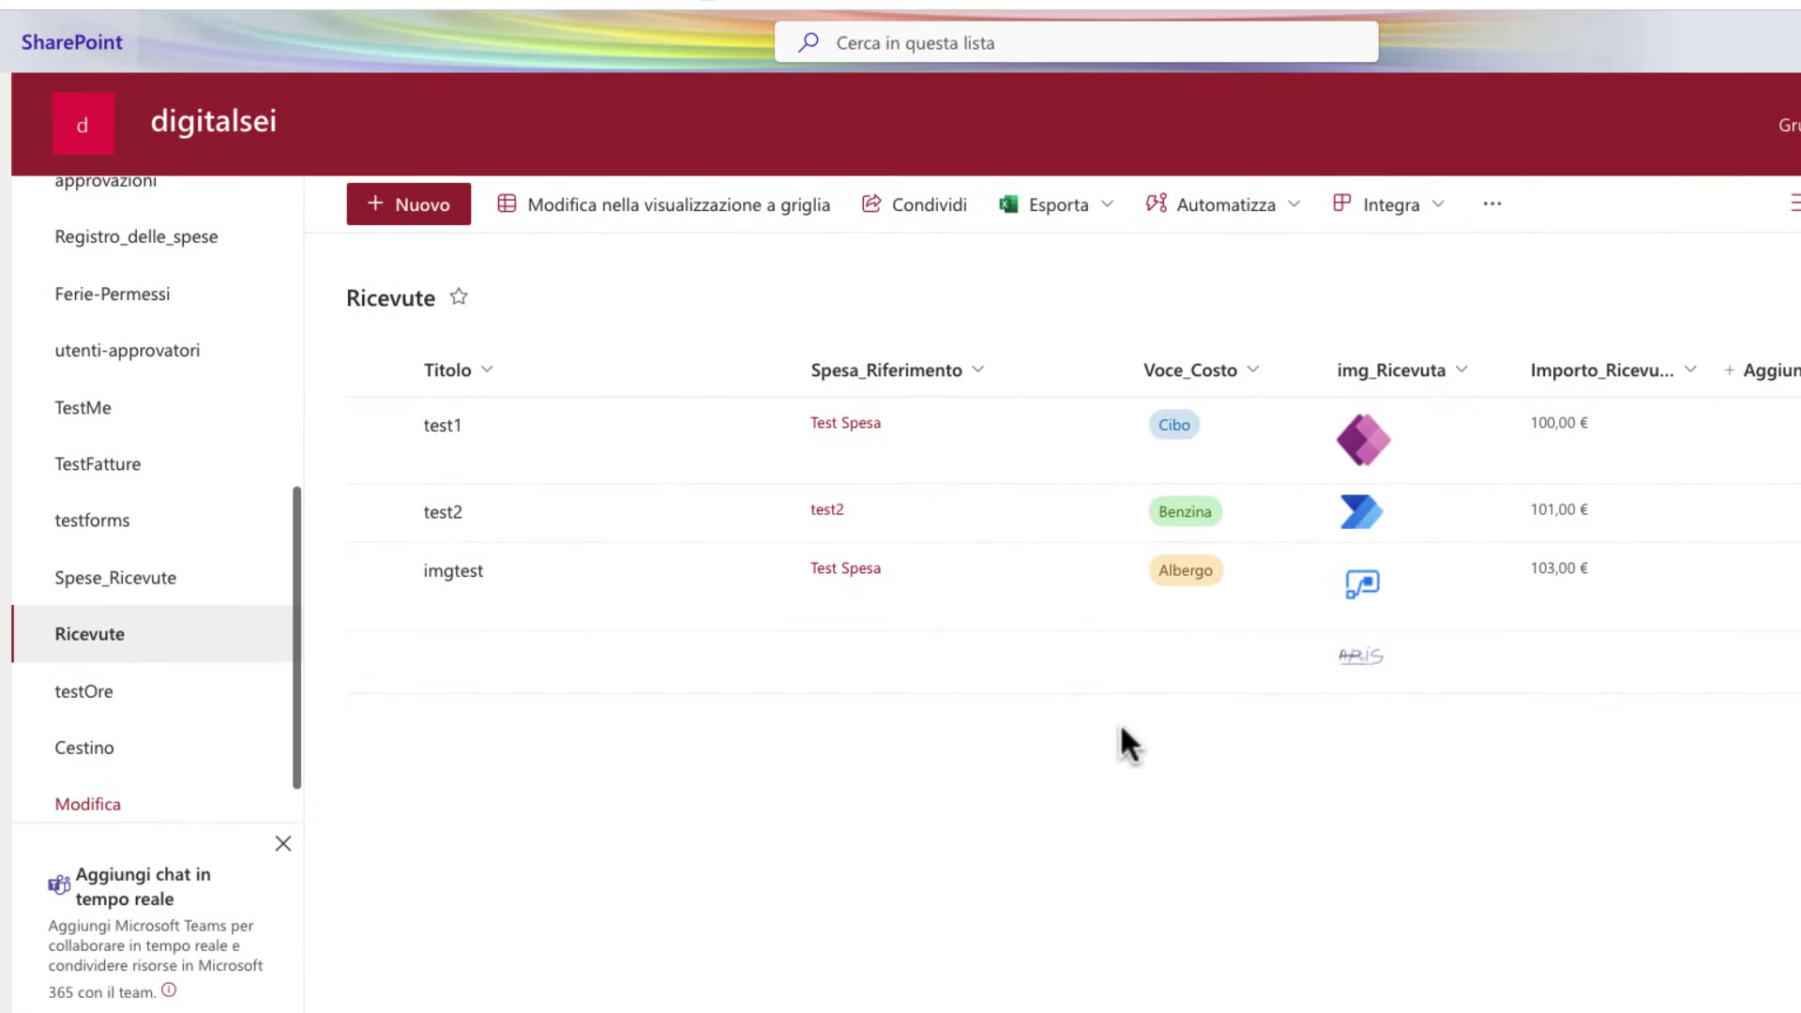
Step: Create a Power Apps app named demo from the Spese_Ricevute list
left_click(165, 586)
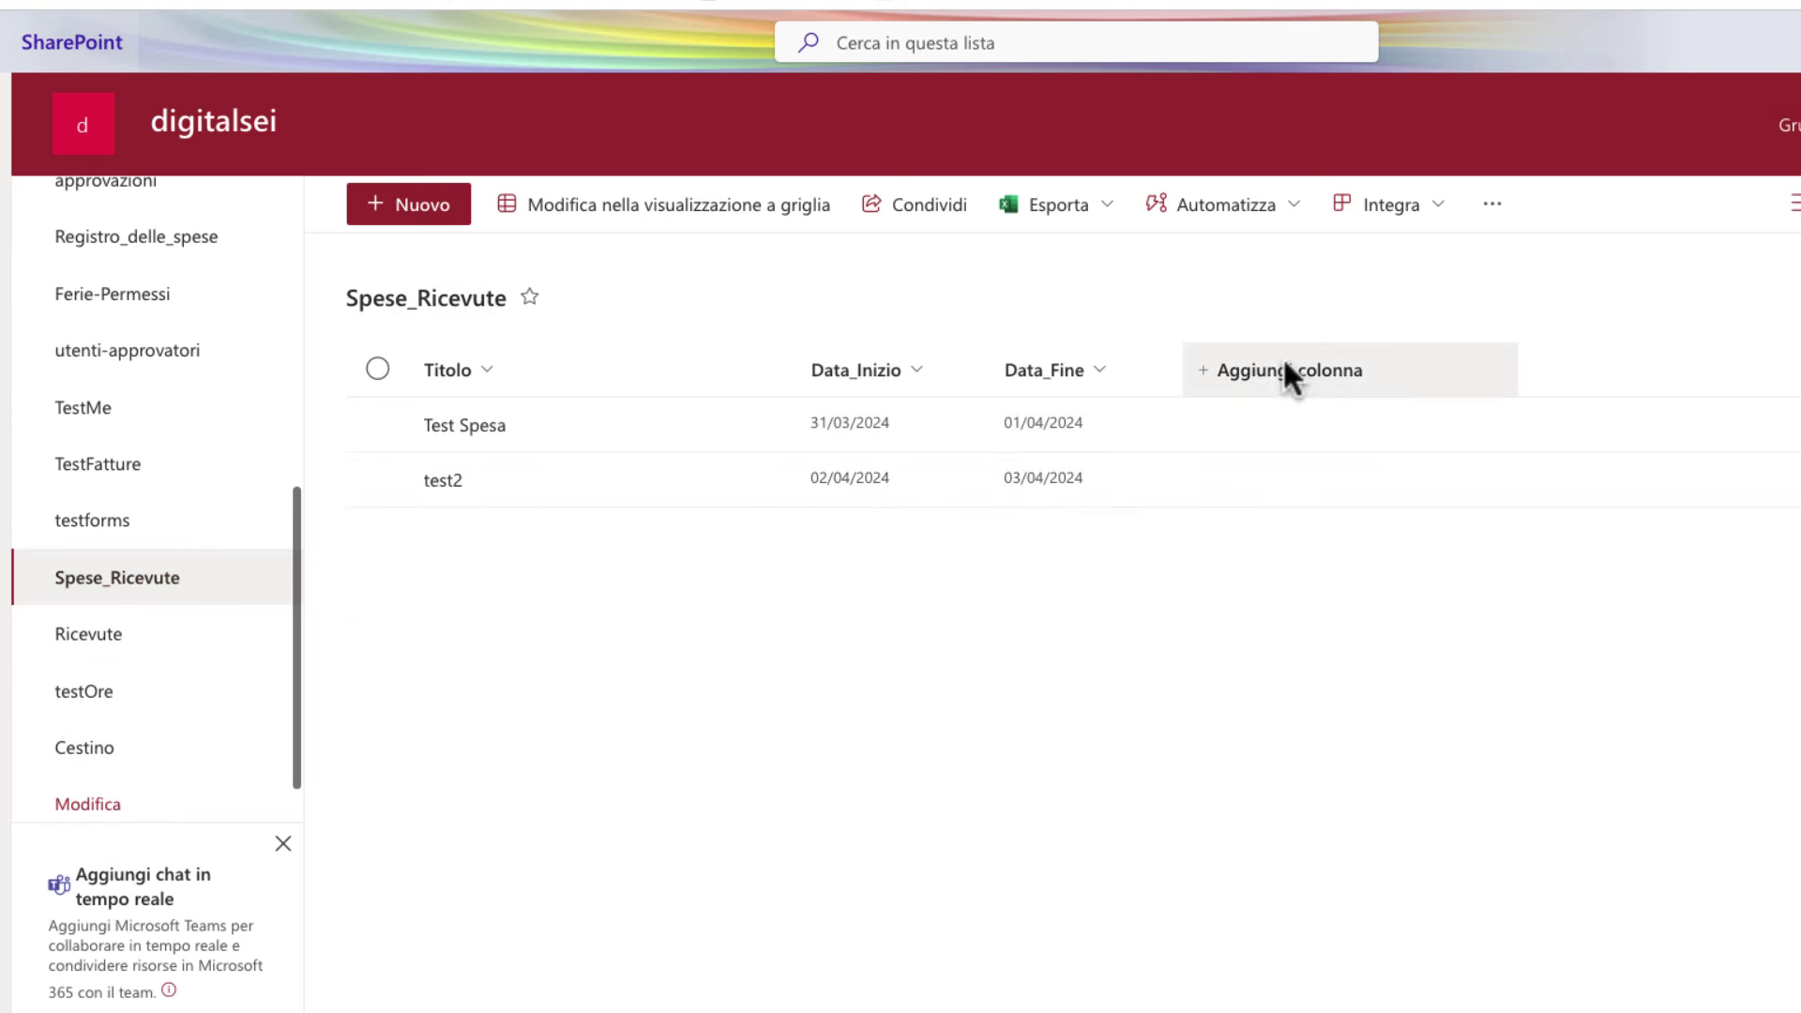
left_click(1437, 219)
mouse_move(1495, 270)
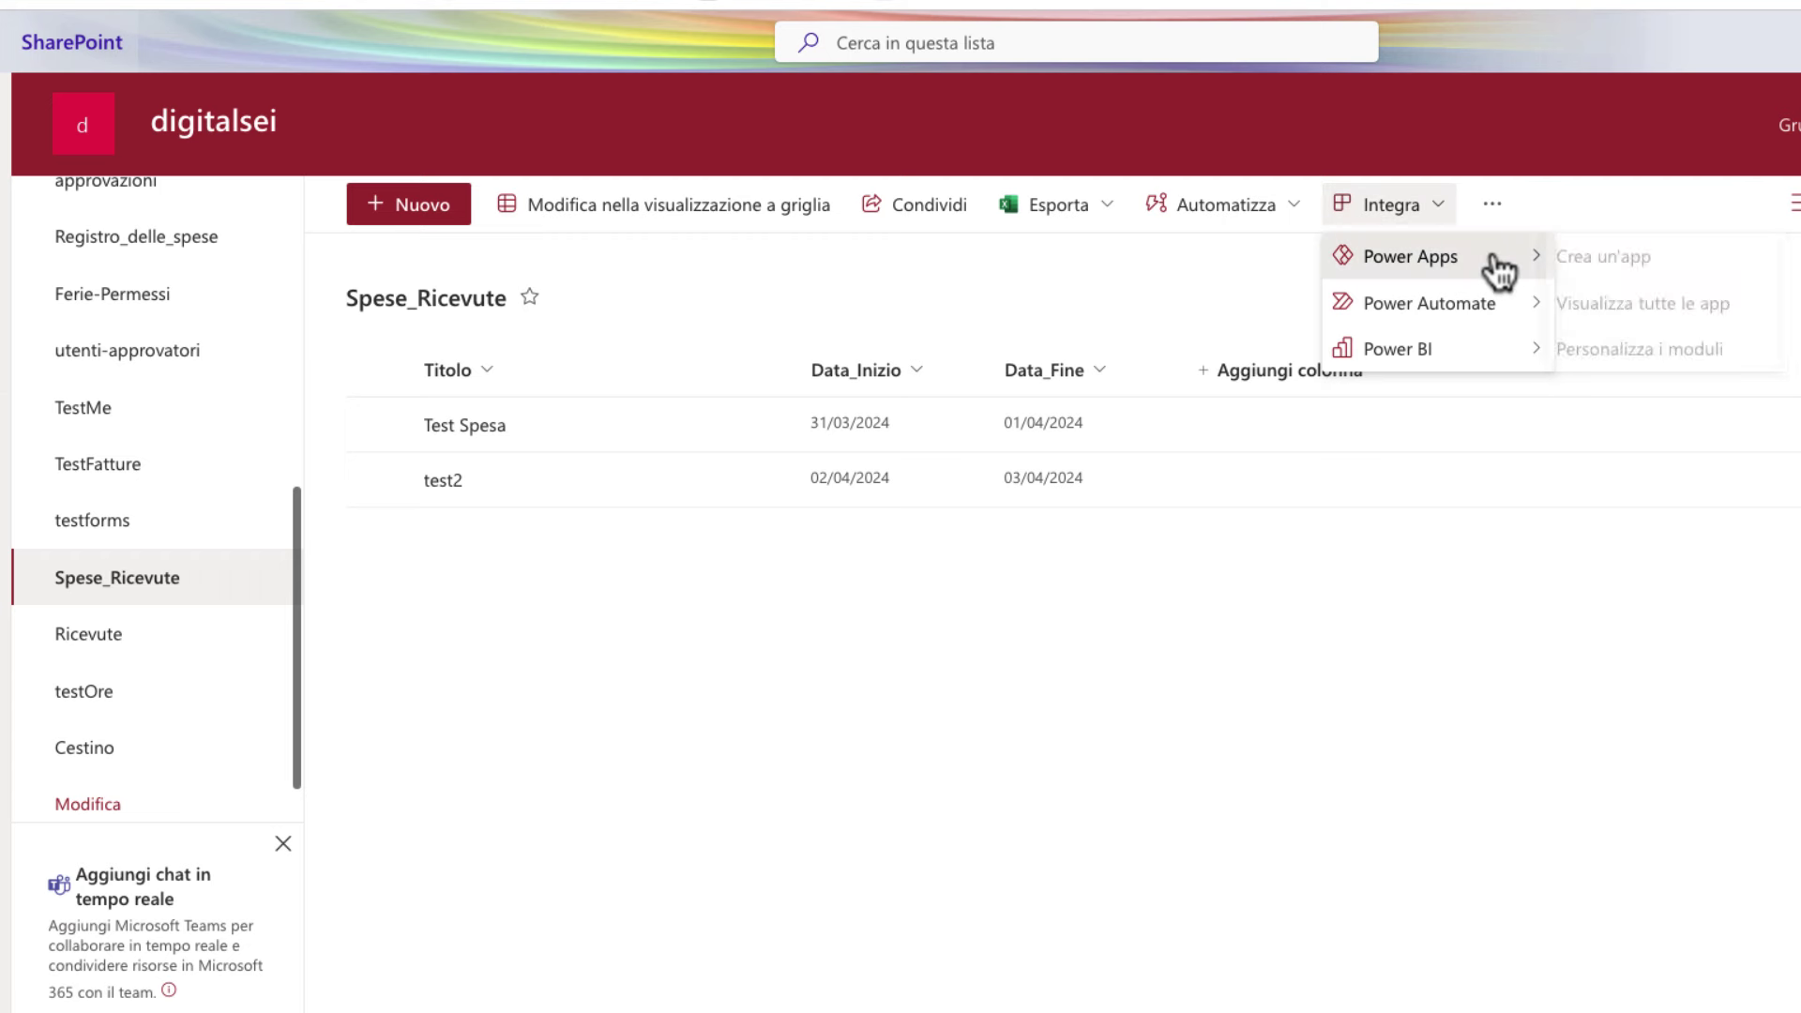
left_click(1651, 251)
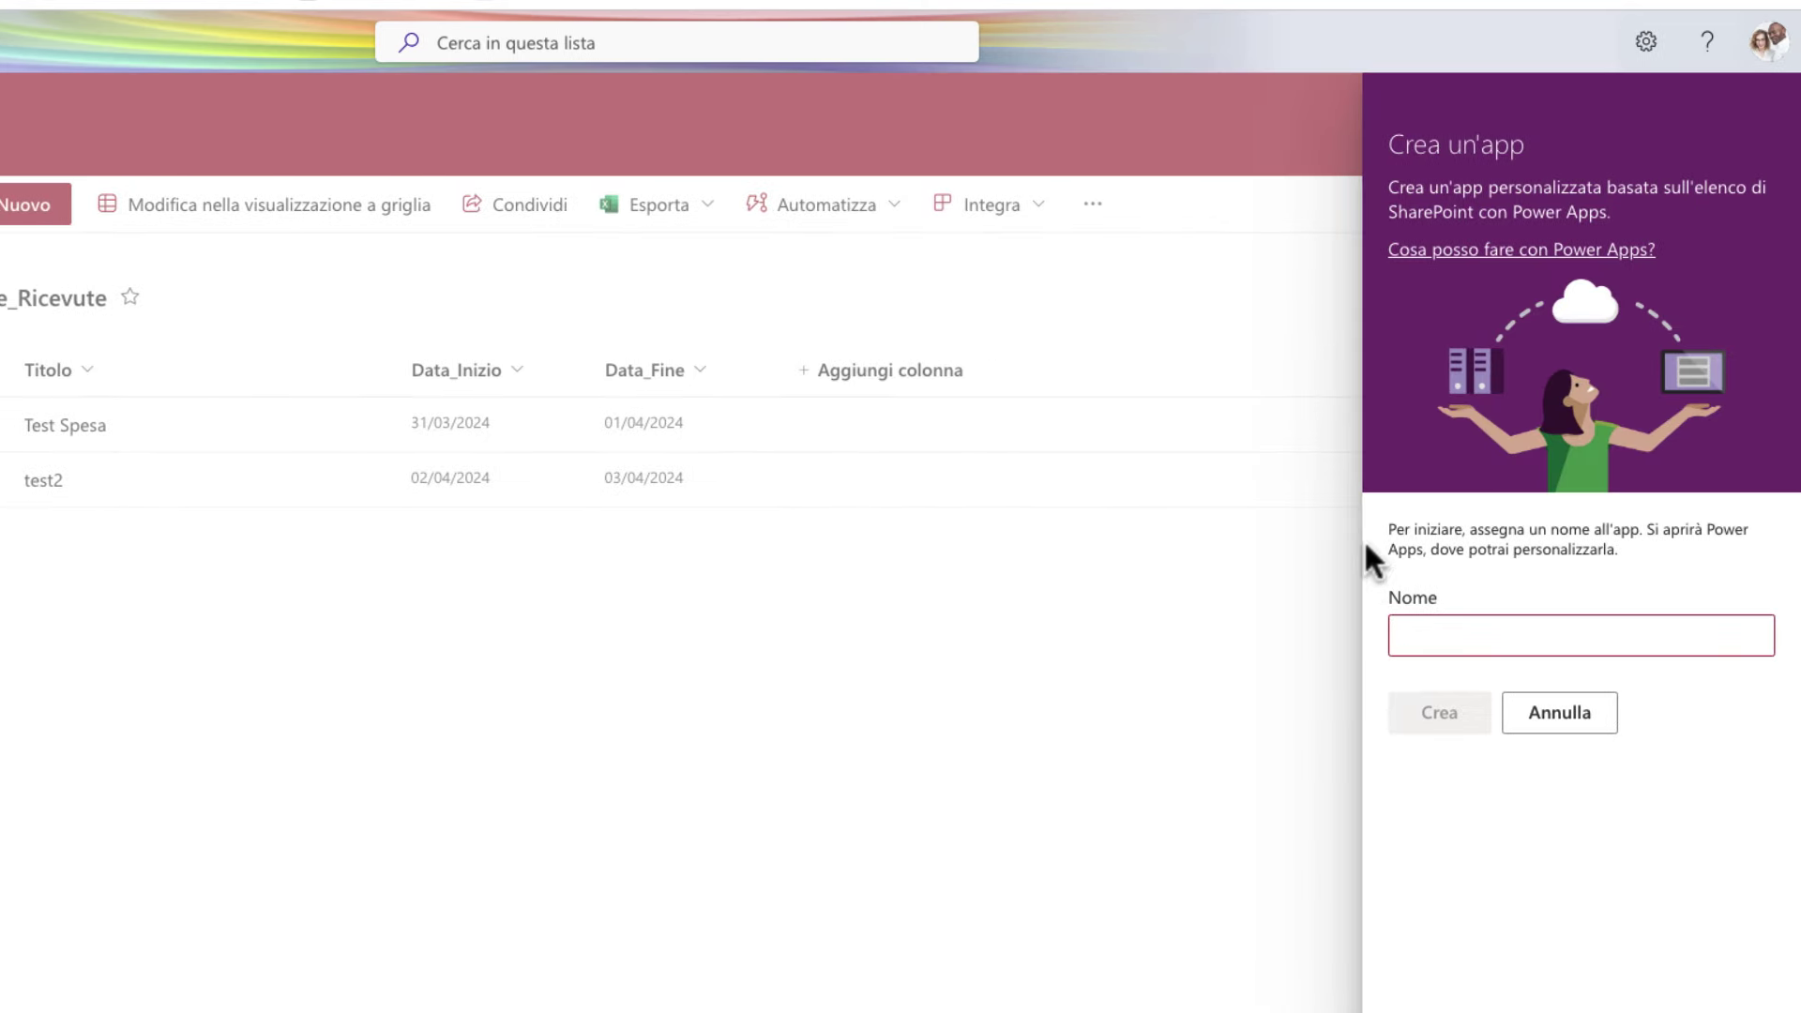
type("demo")
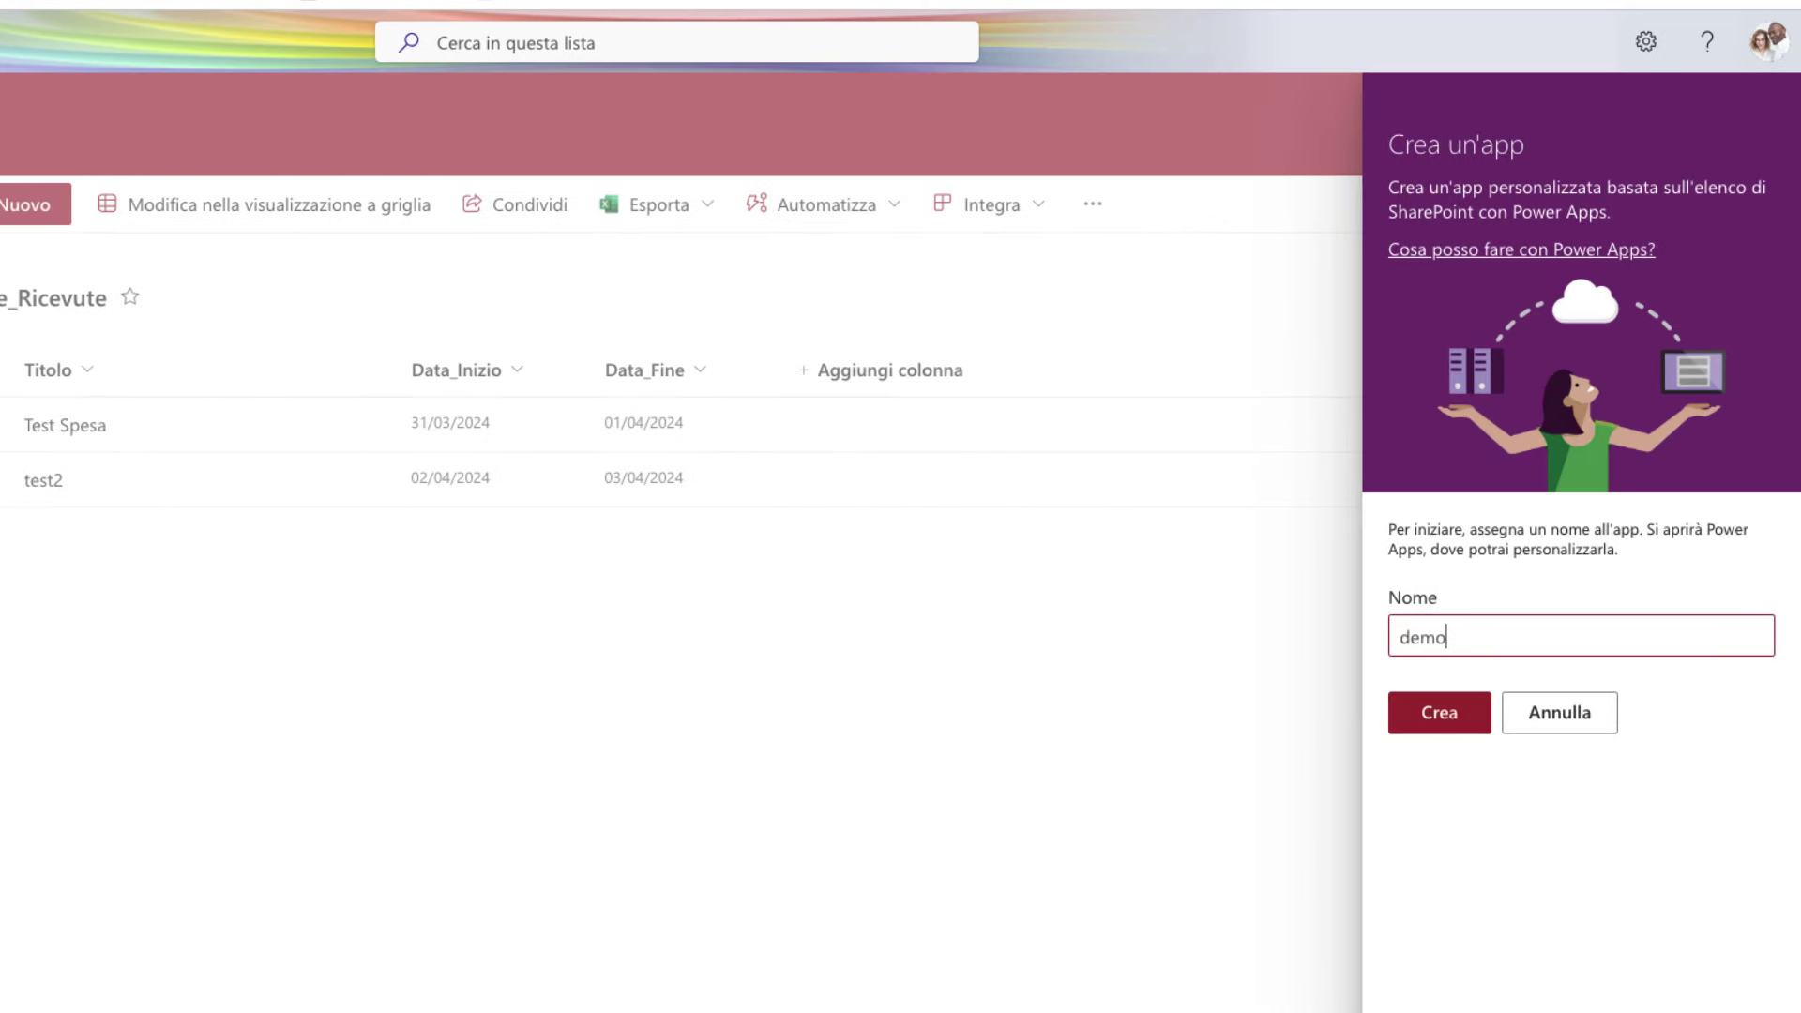
left_click(1431, 715)
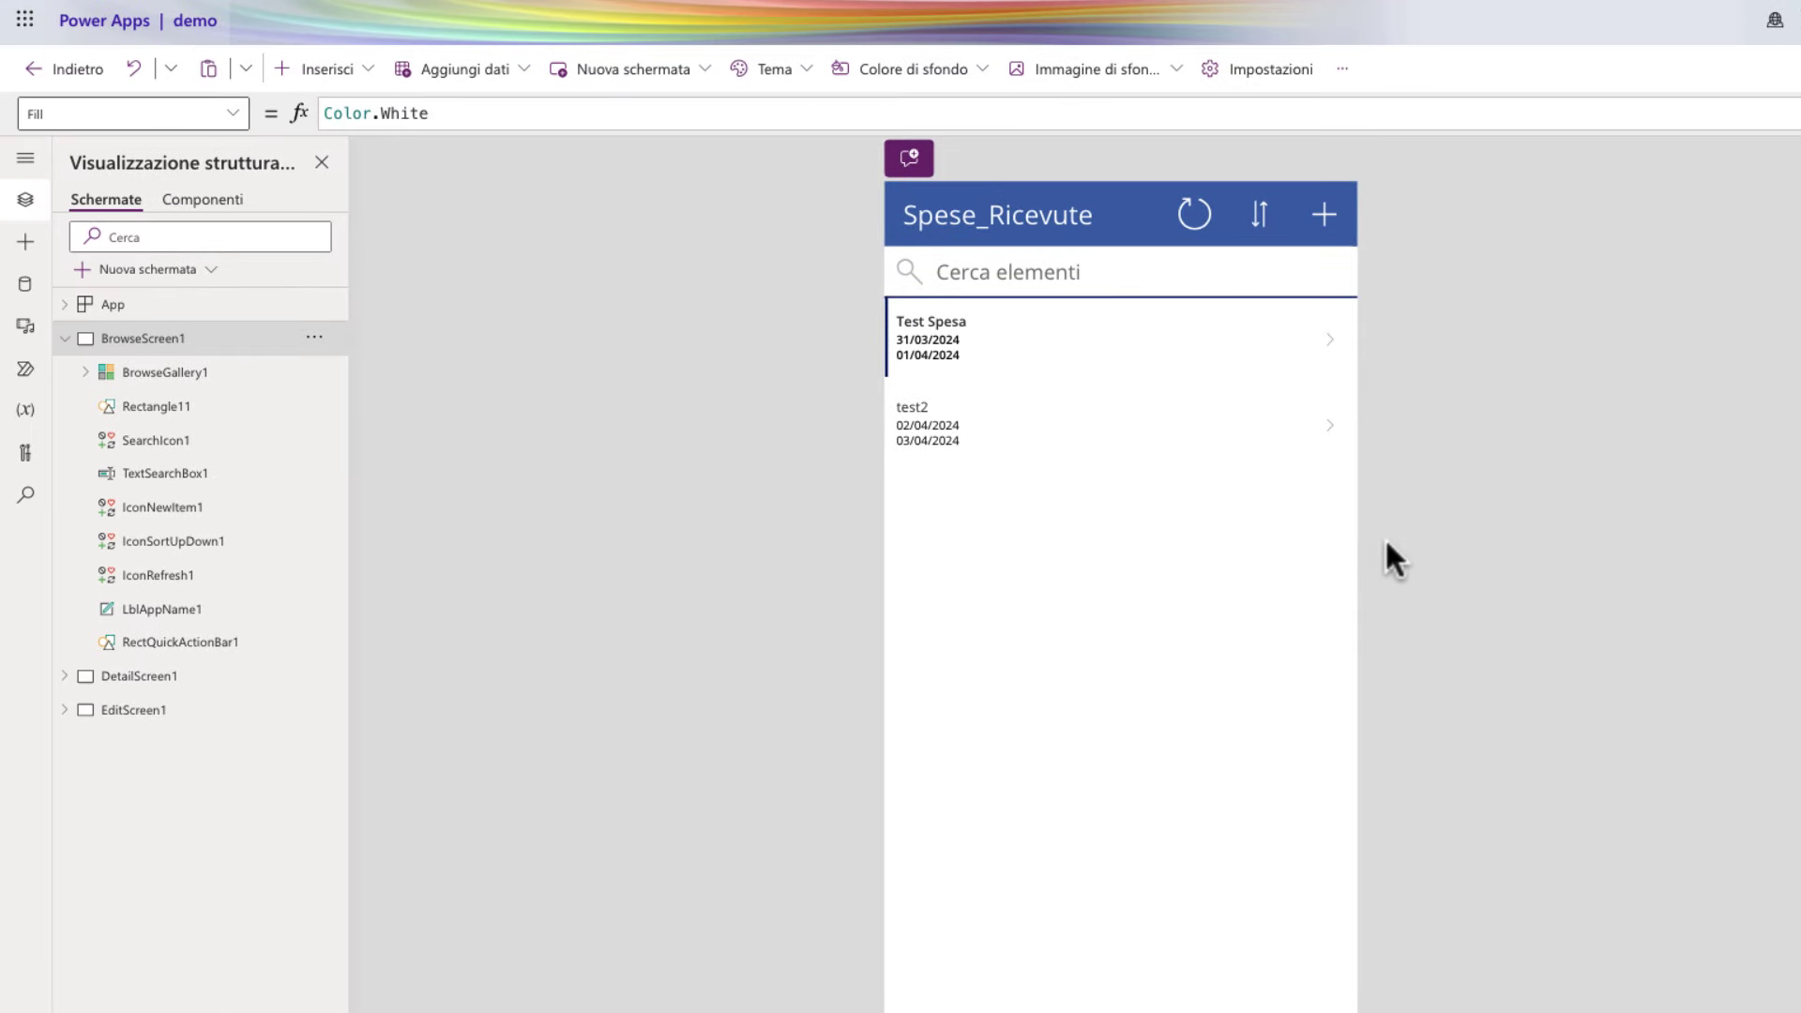
Step: Check the Test Spesa record's detail screen in the generated app, and run the app preview from the browse screen
left_click(1027, 342, "alt")
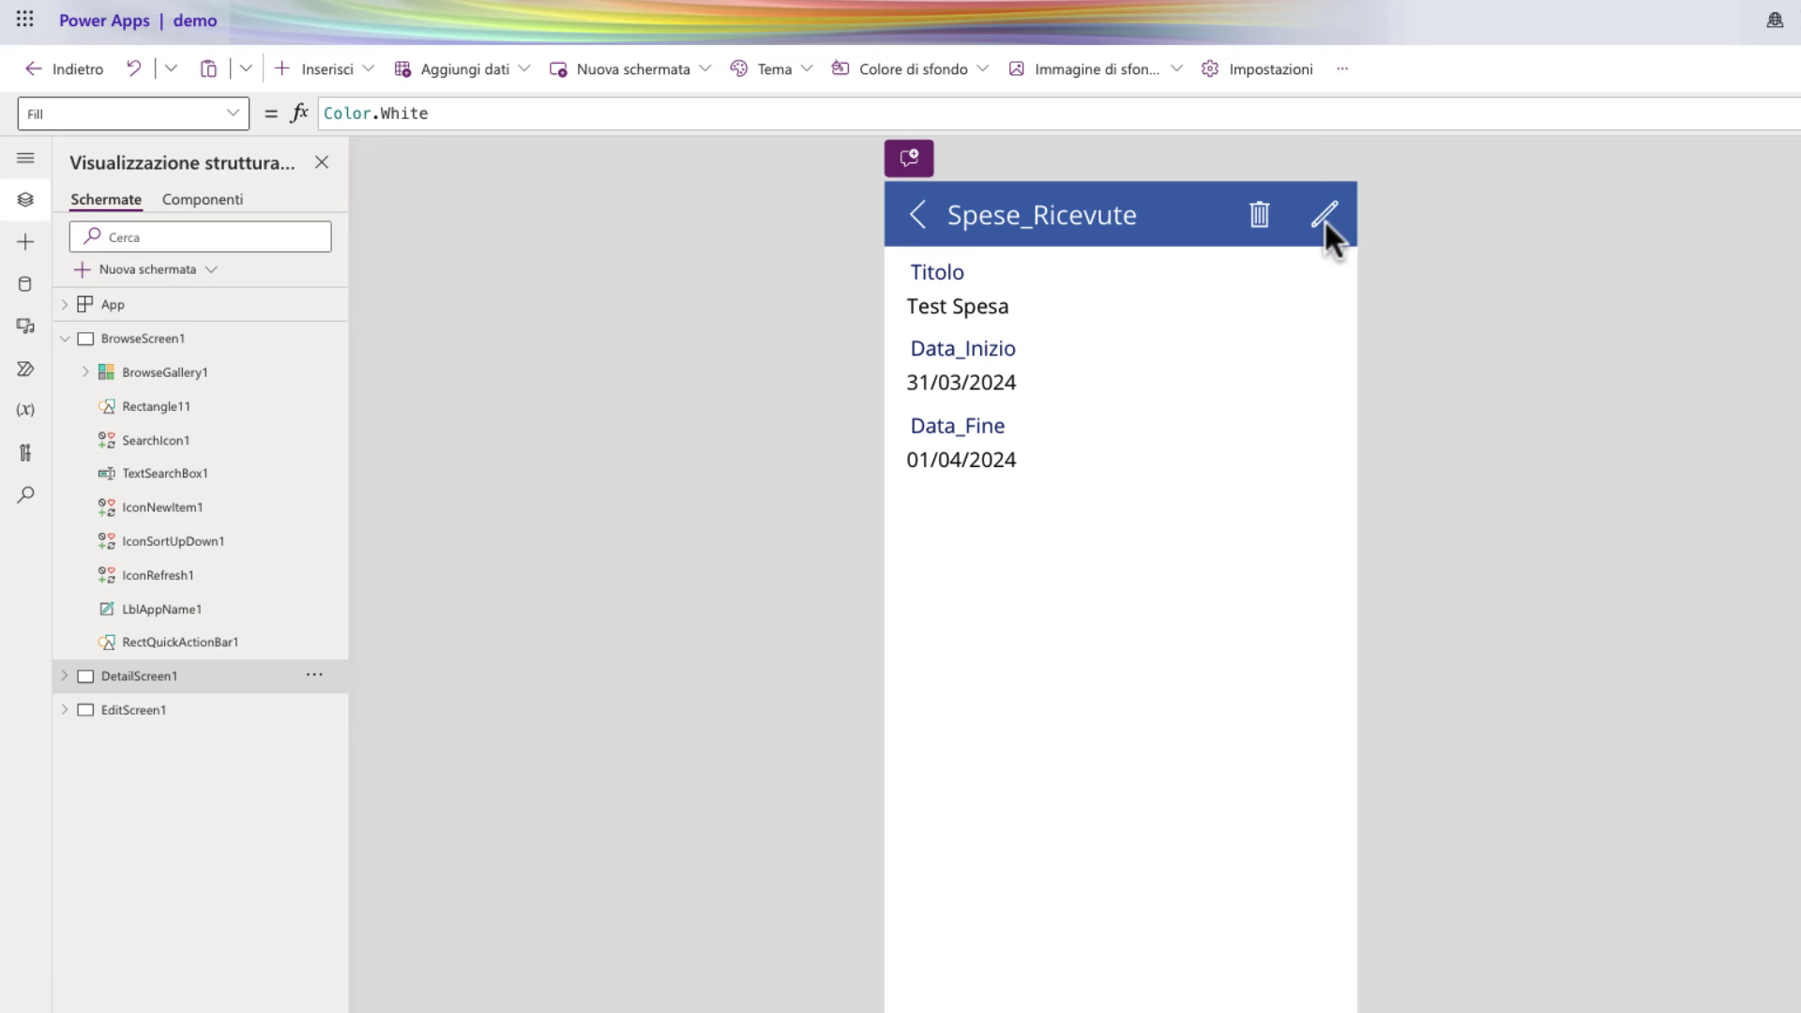
left_click(917, 228, "alt")
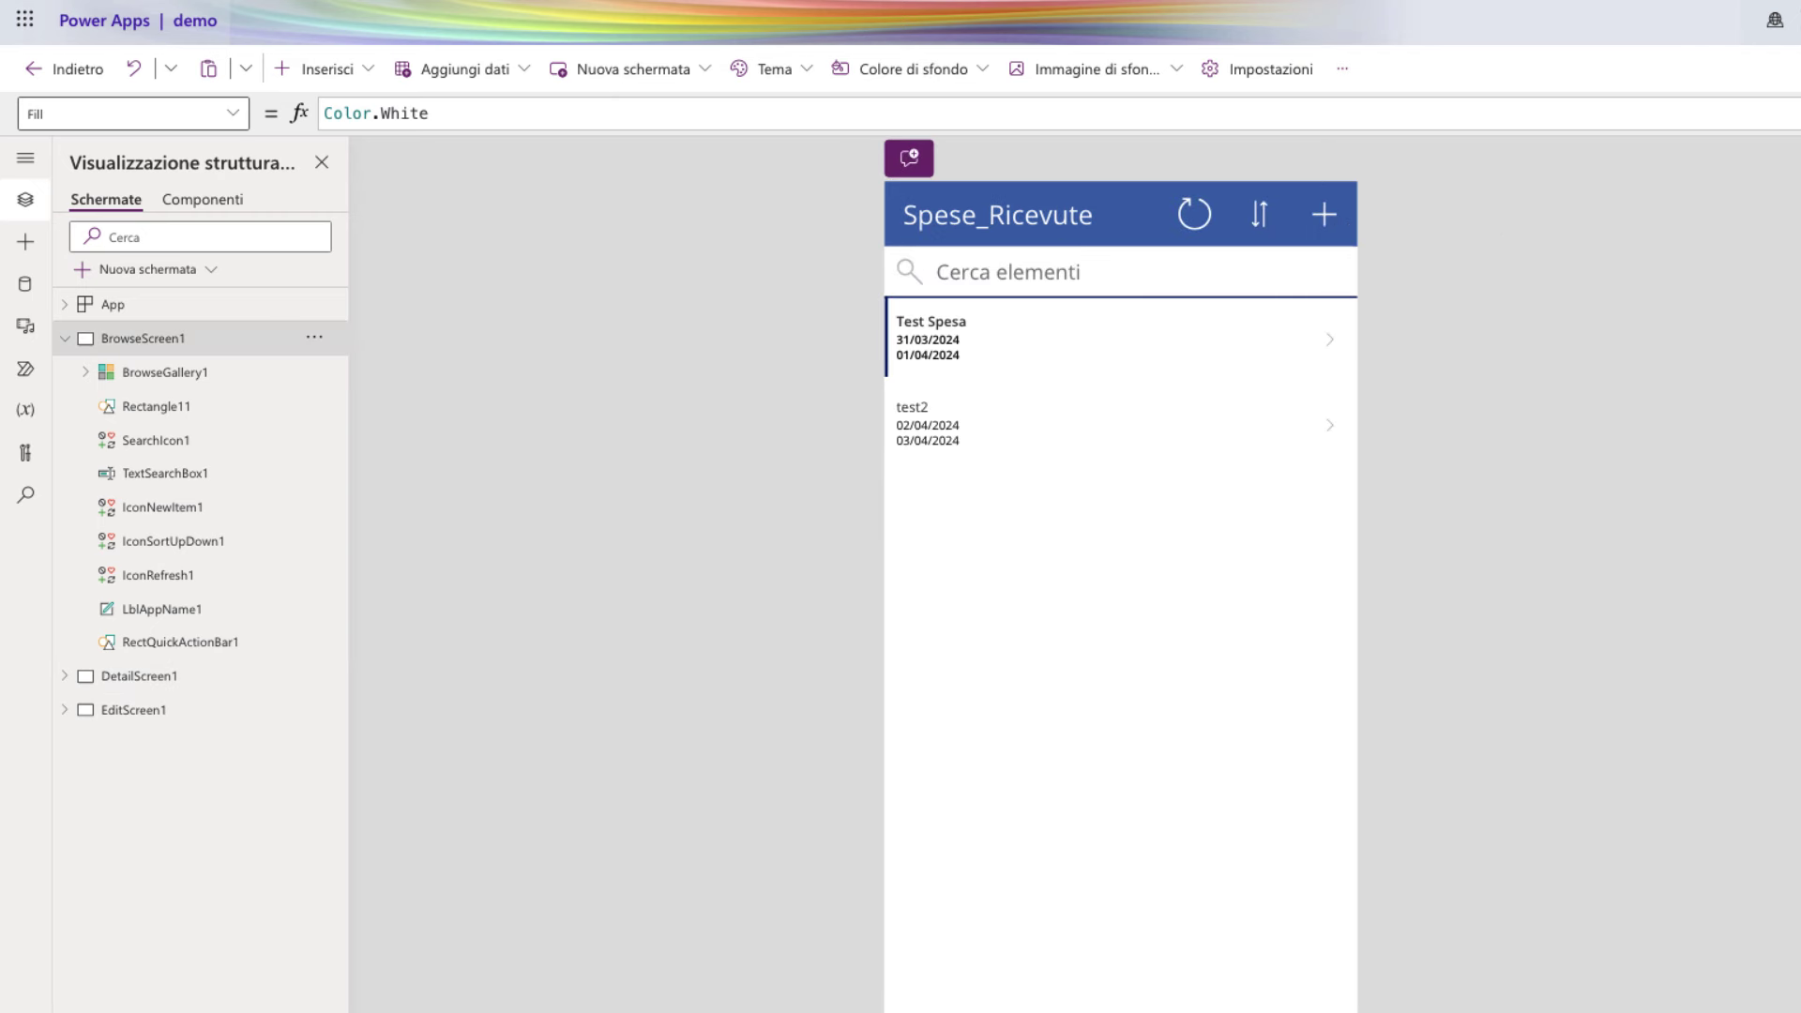
key("F5")
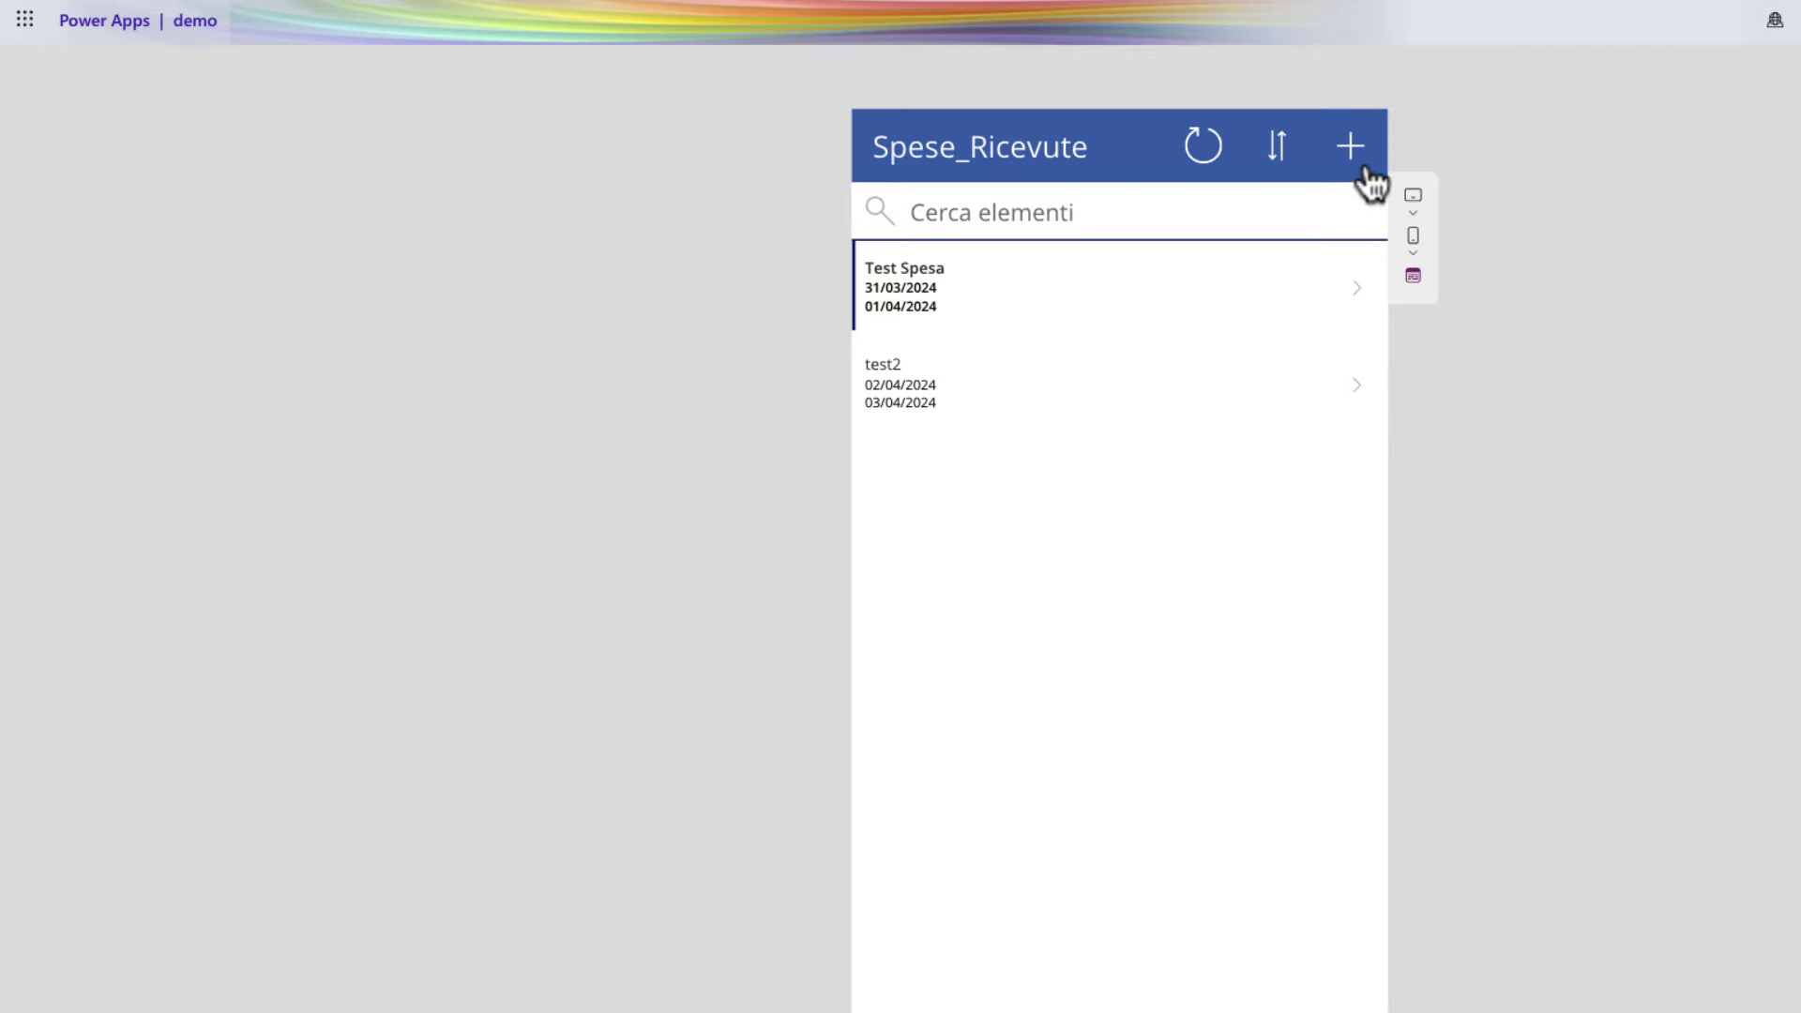
Step: Open the new-record form in the app preview and return to the editor on that form's screen
left_click(1355, 160)
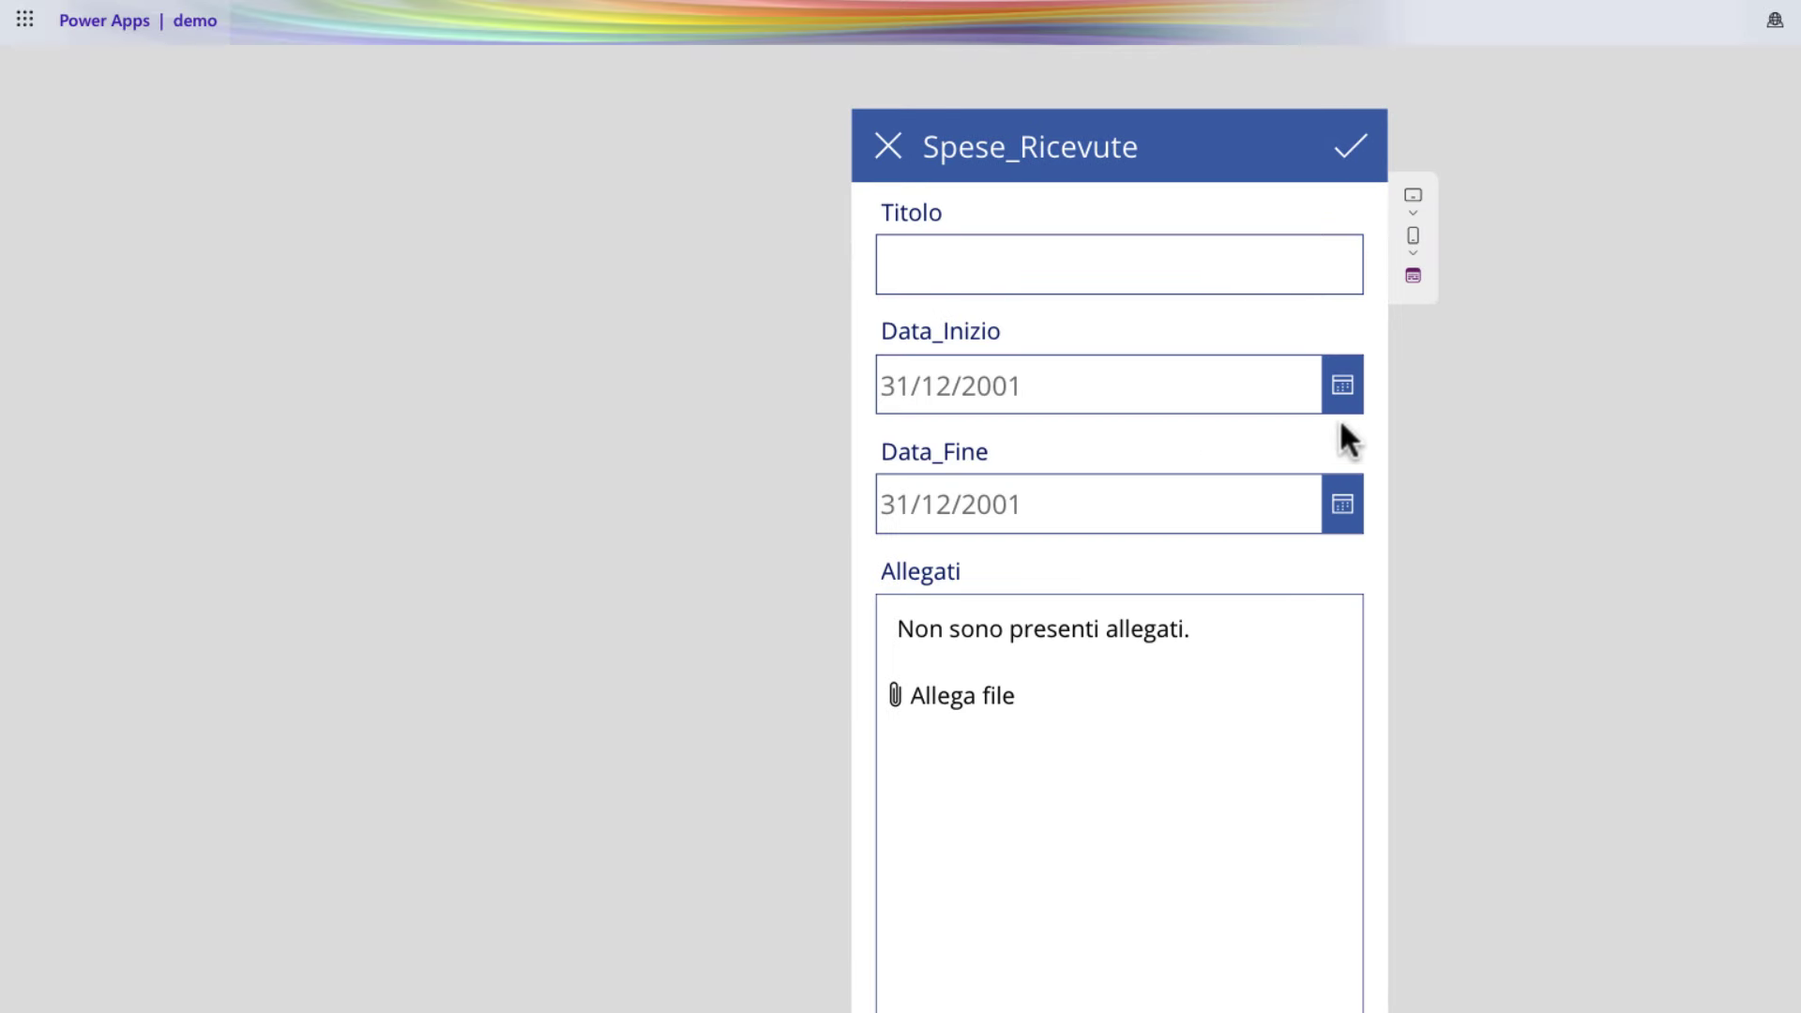
key("Escape")
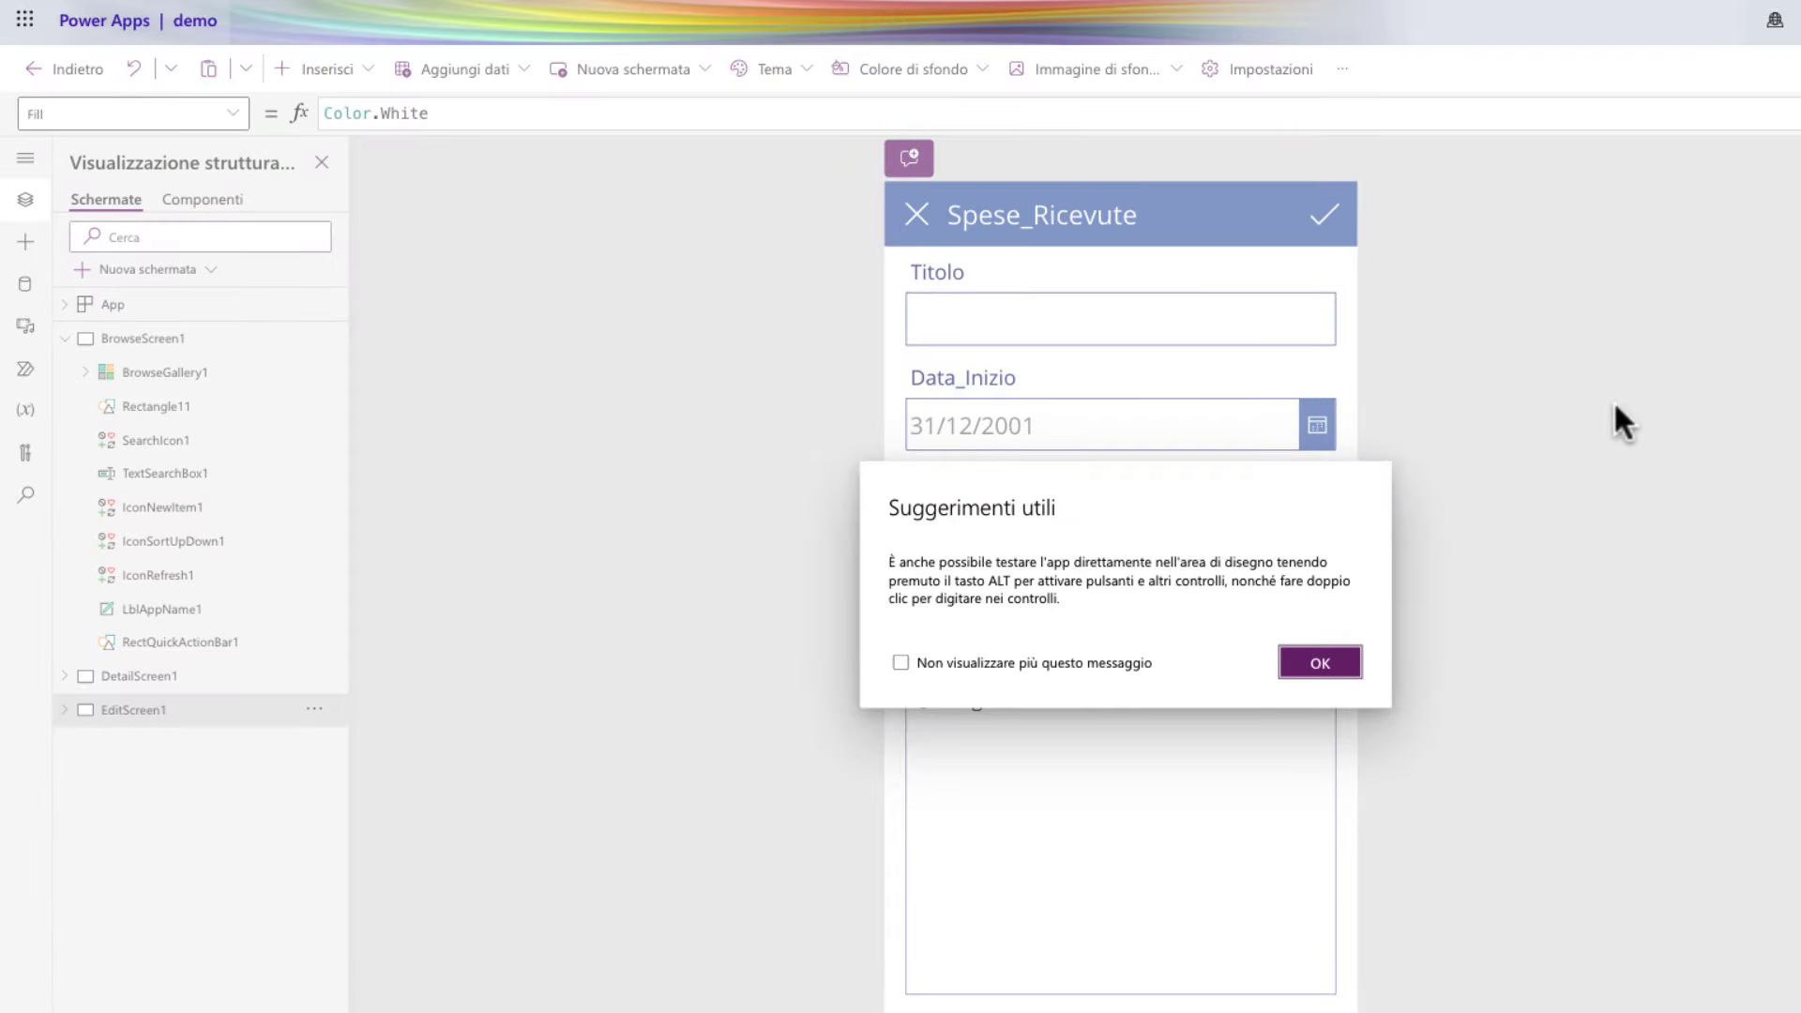
left_click(1320, 663)
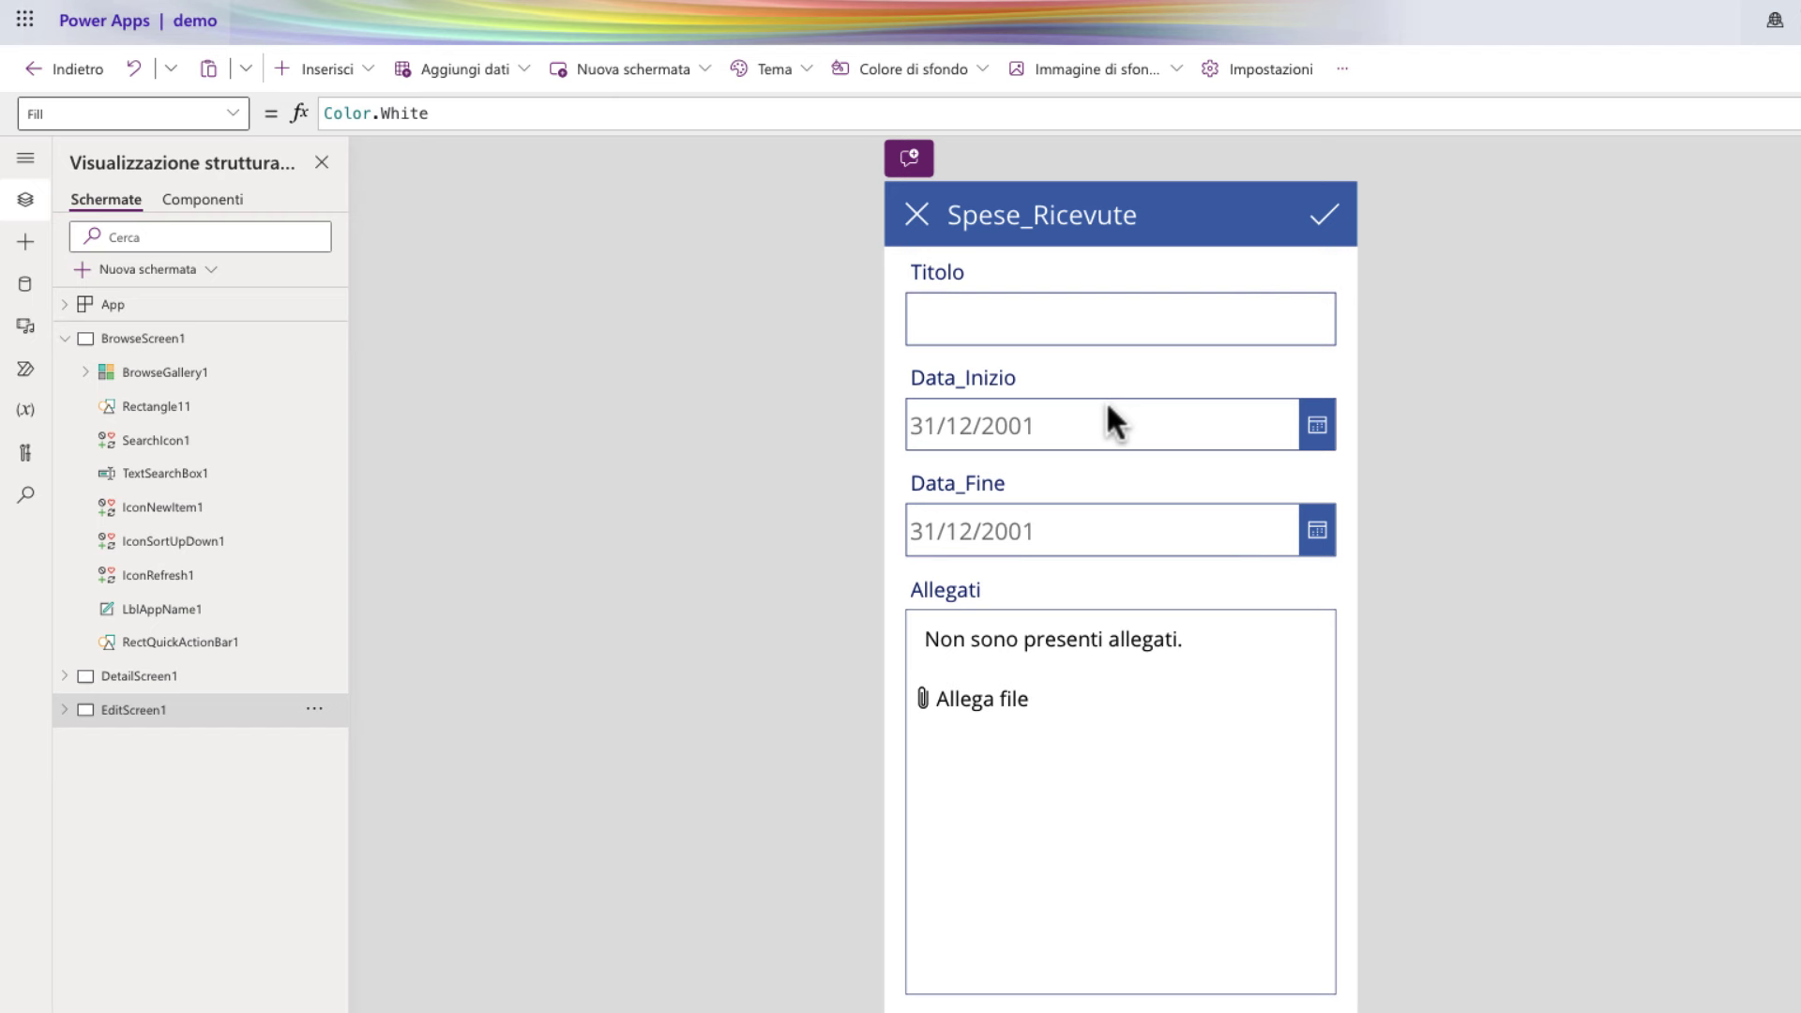
Step: Remove the Allegati card from the edit form and shorten the form to end just below the Data_Fine field
left_click(1203, 751)
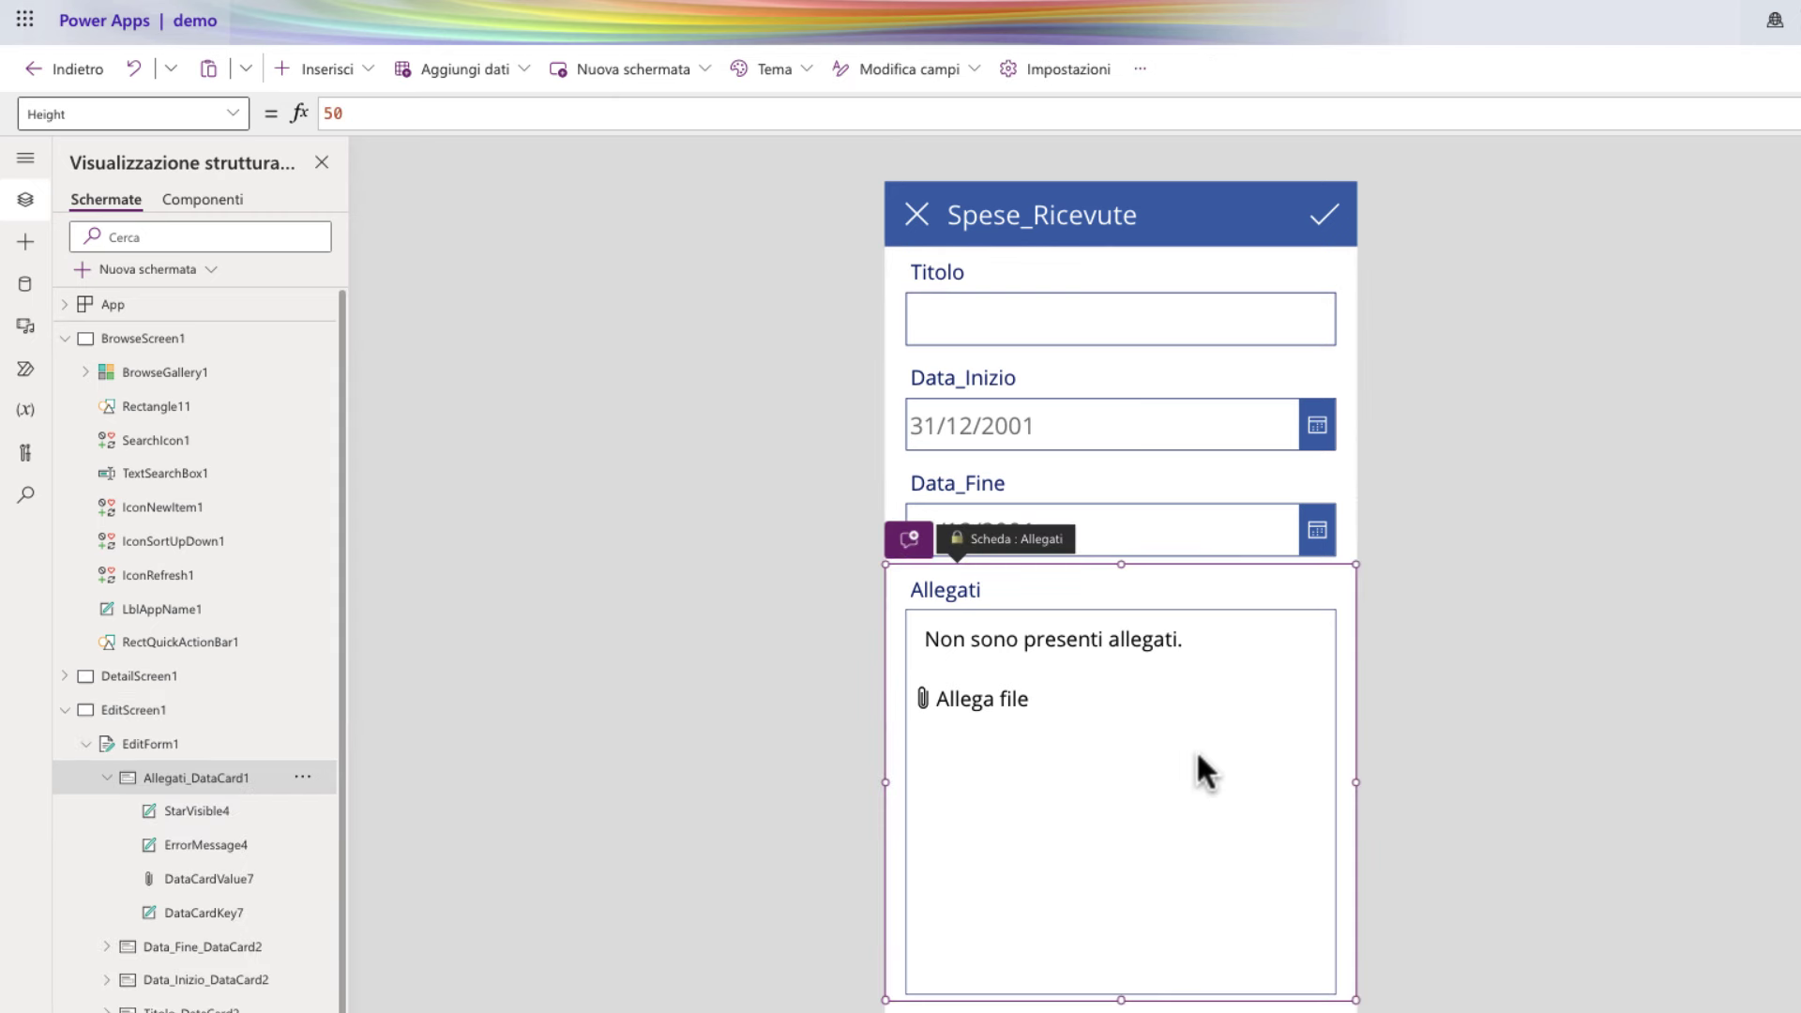
key("Delete")
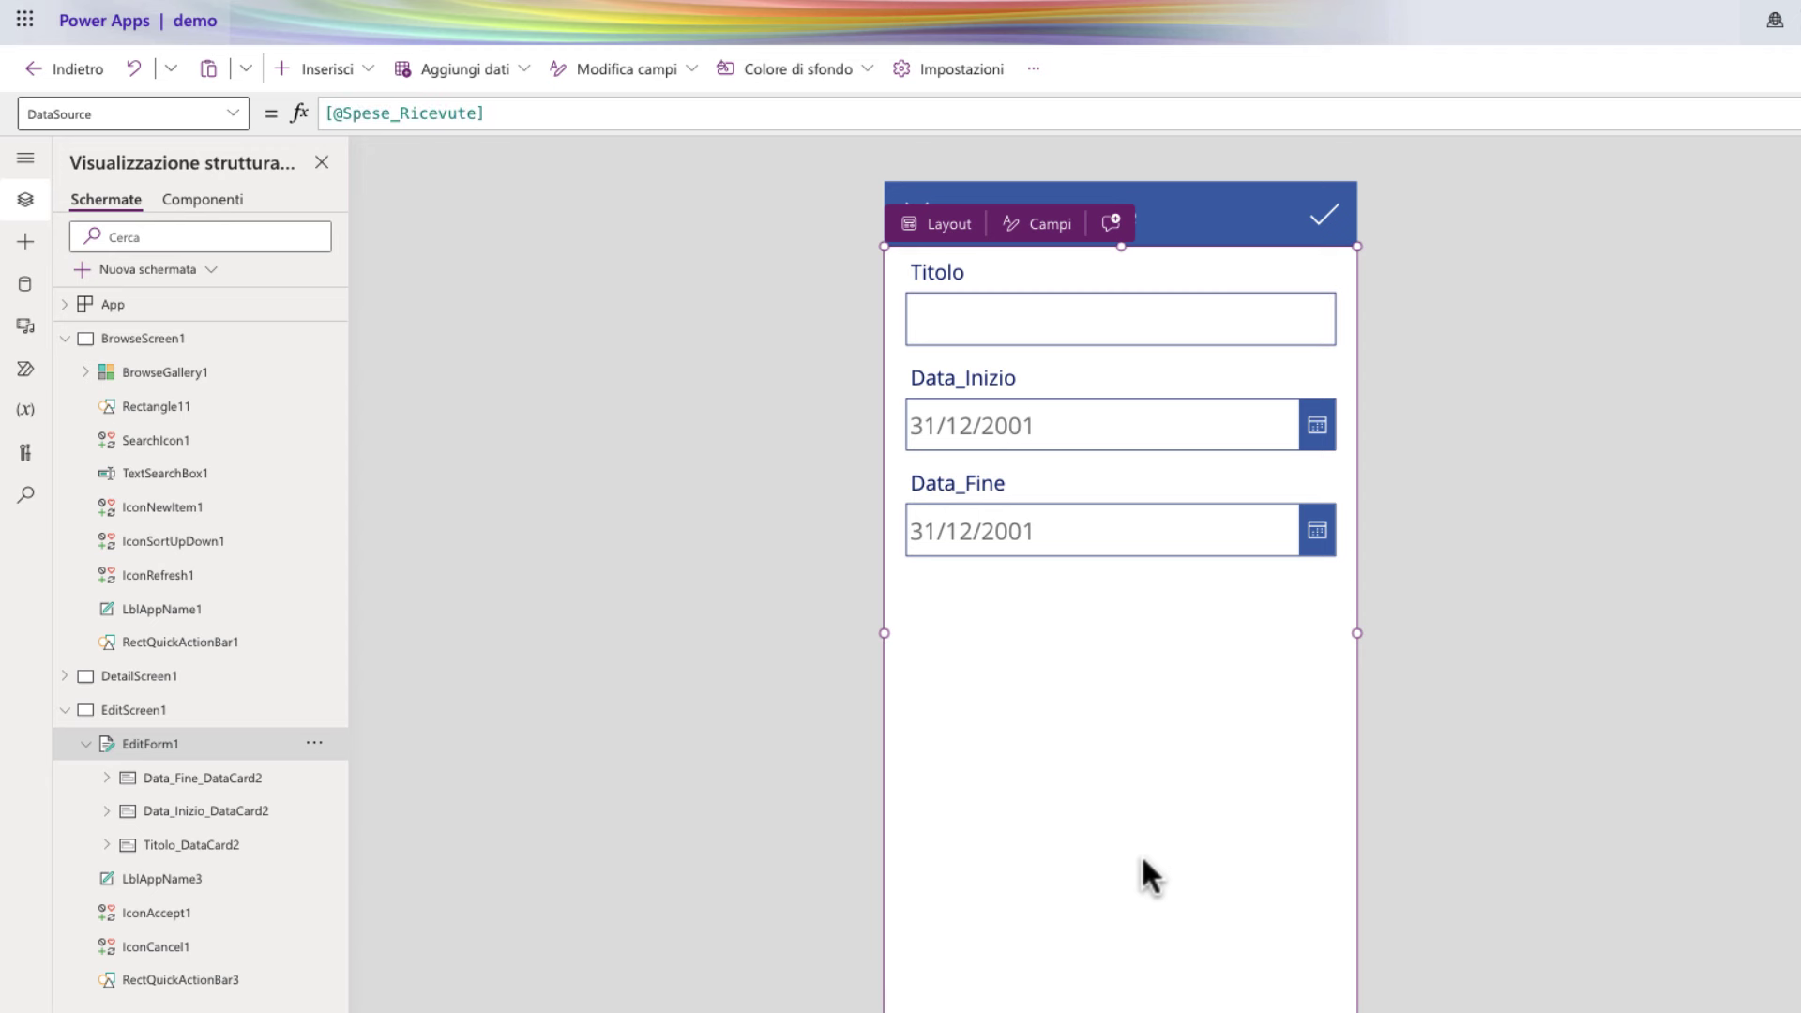
left_click_drag(1121, 1009, 1112, 620)
left_click(1104, 731)
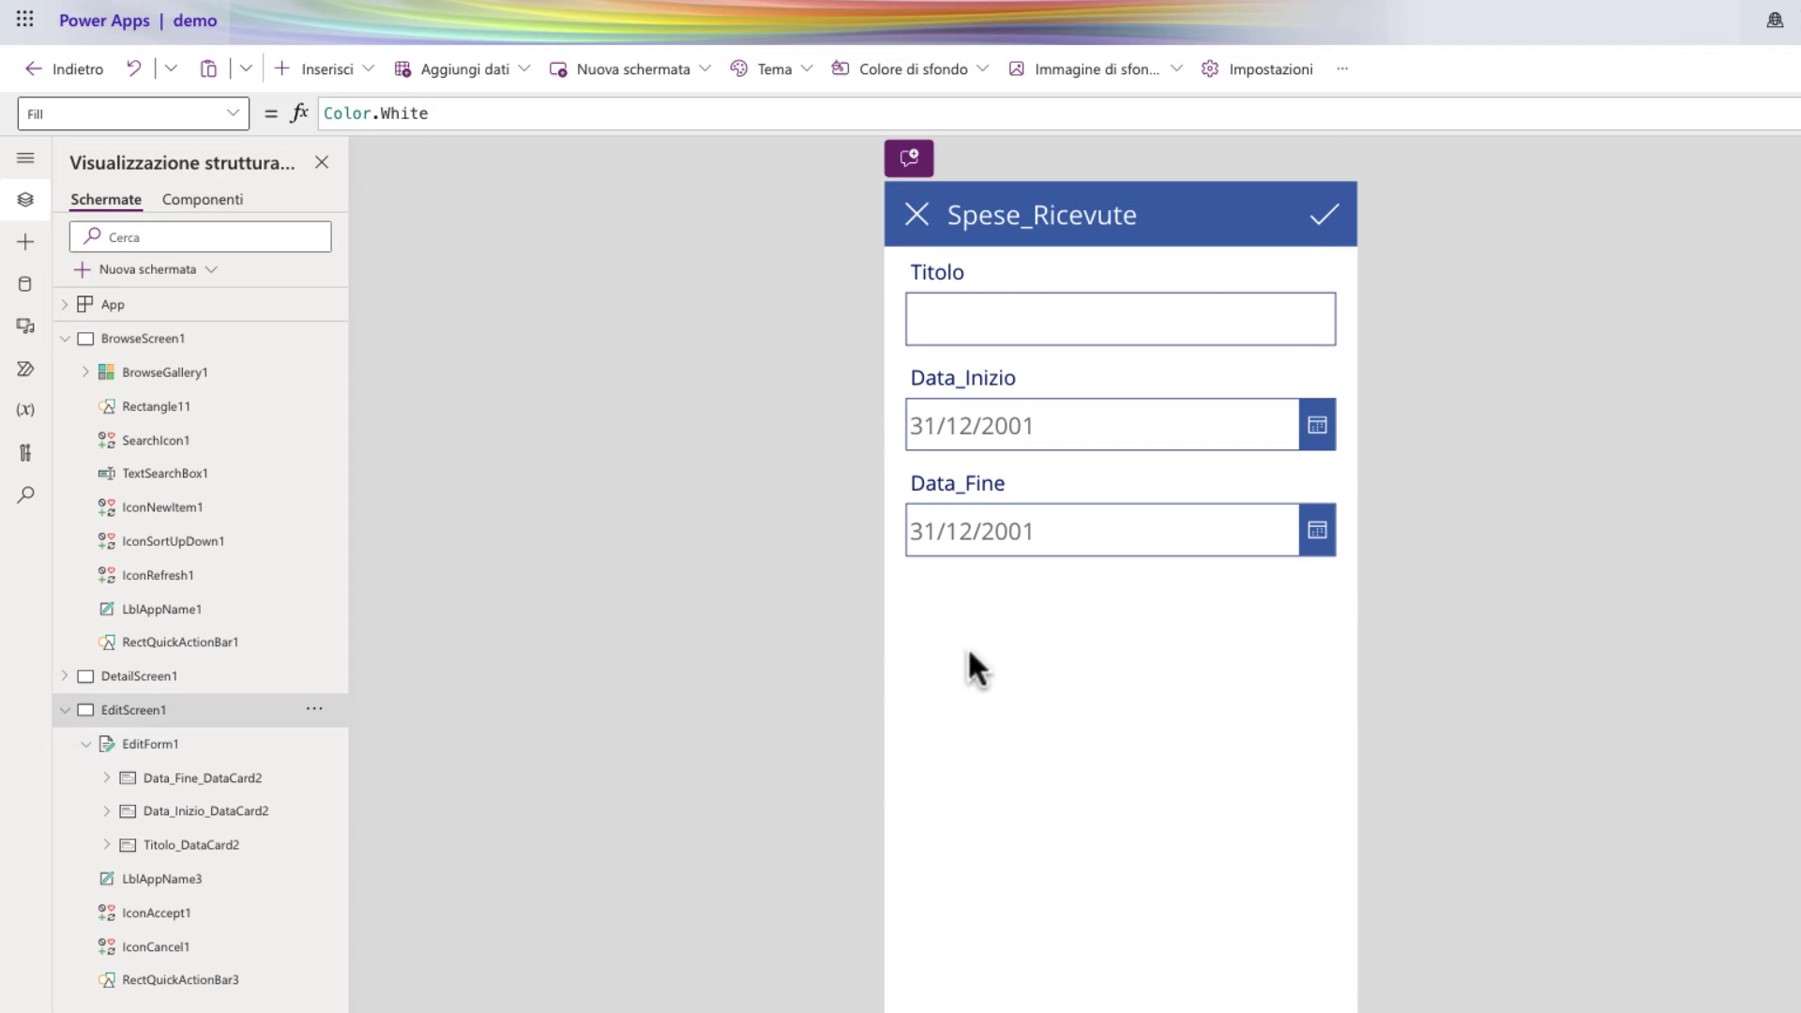
Step: Insert a button on EditScreen1 and place it below the Data_Fine field, roughly centred
left_click(342, 72)
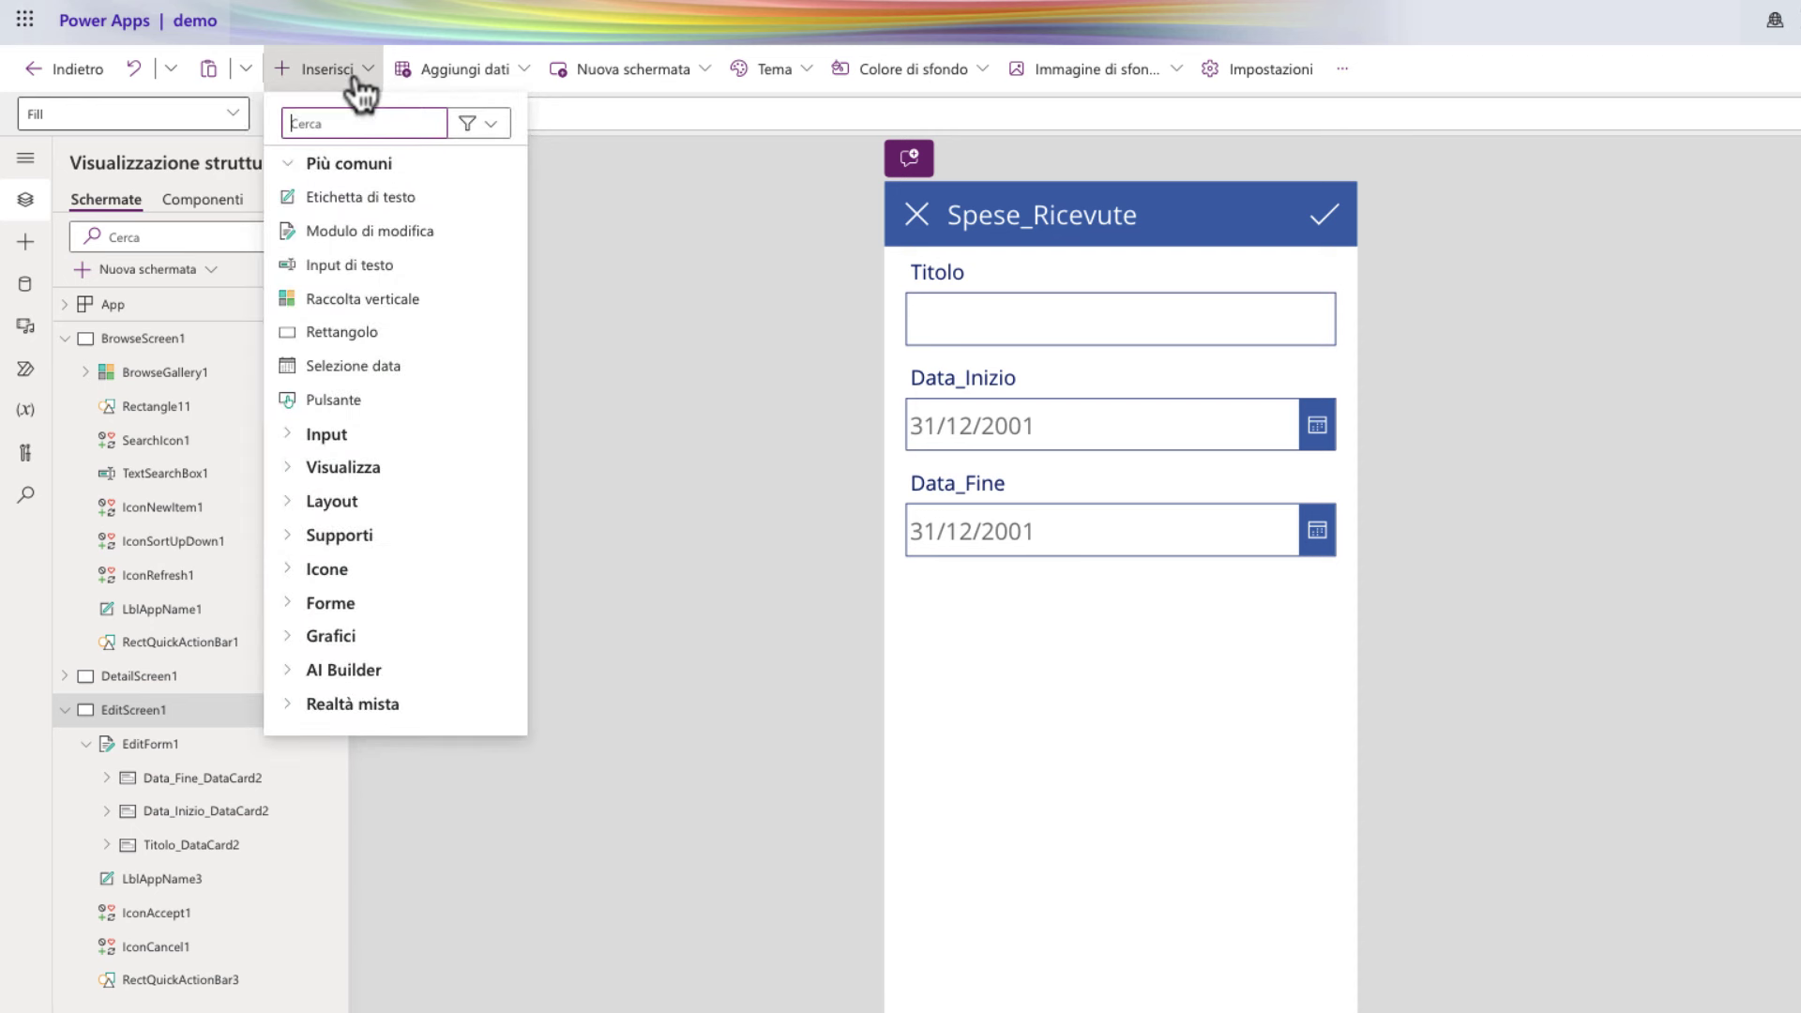
left_click(383, 401)
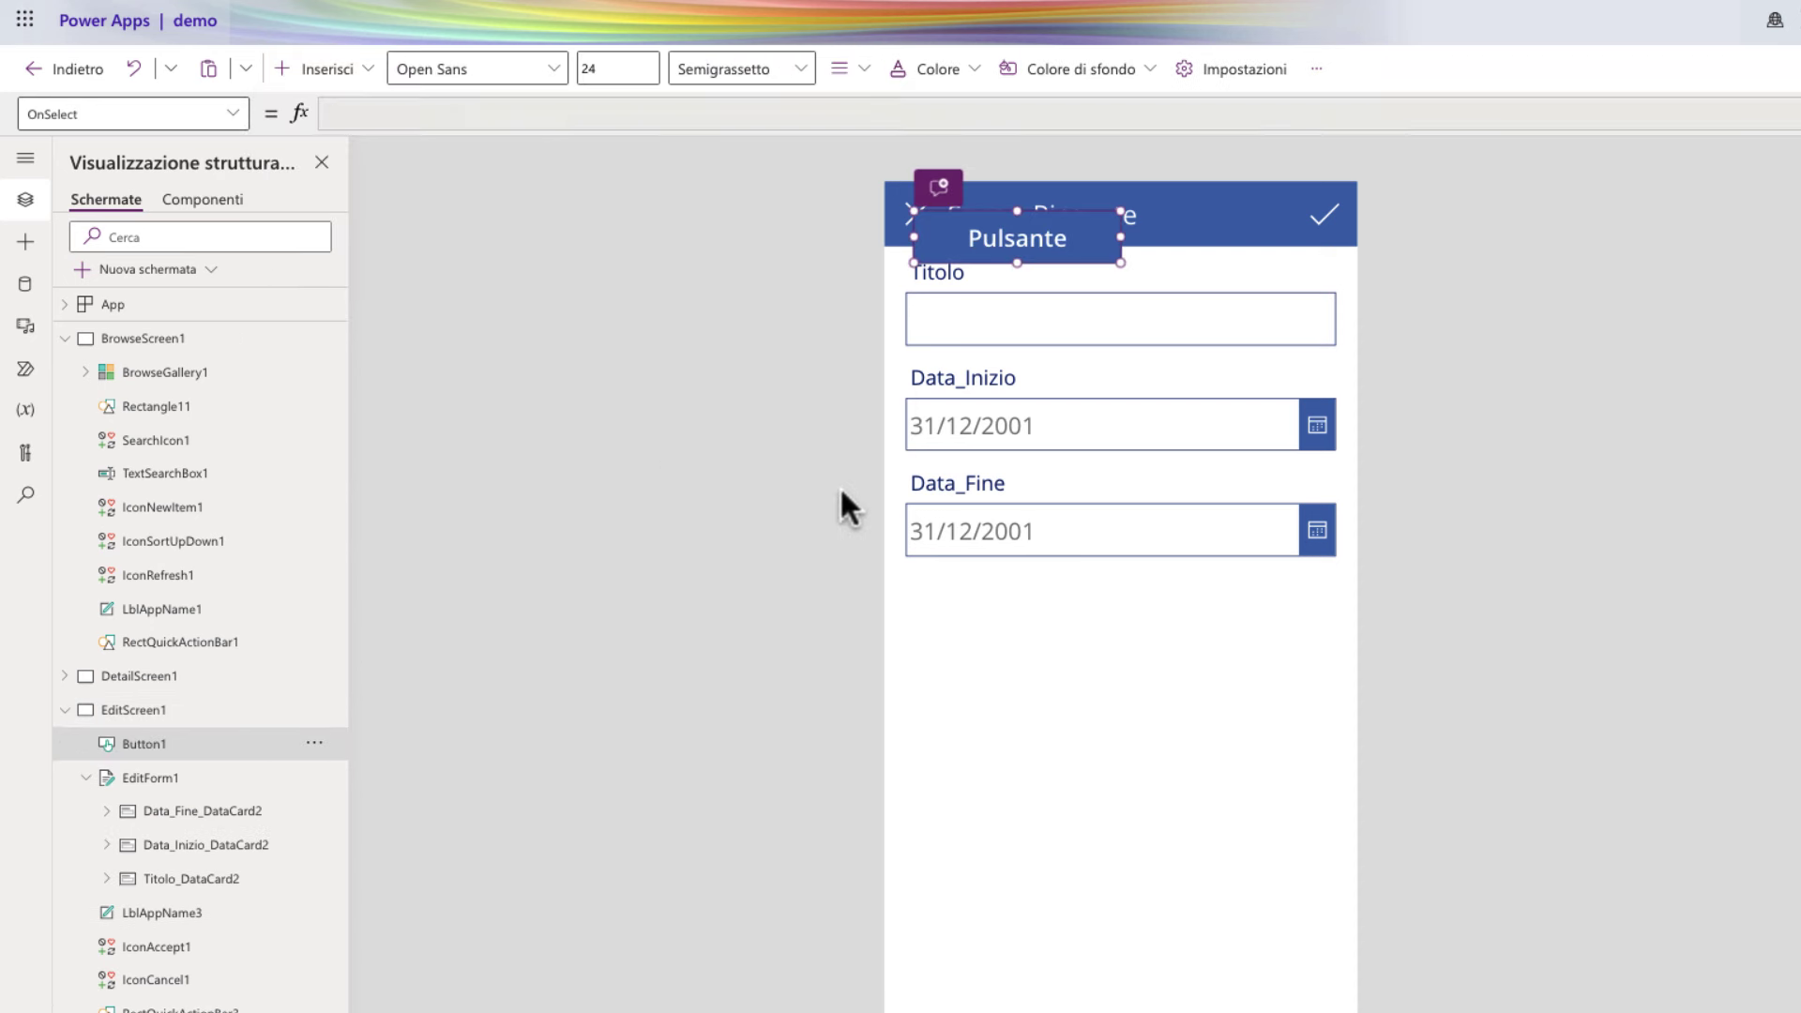
left_click_drag(1028, 261, 1030, 268)
left_click_drag(1112, 589, 1102, 645)
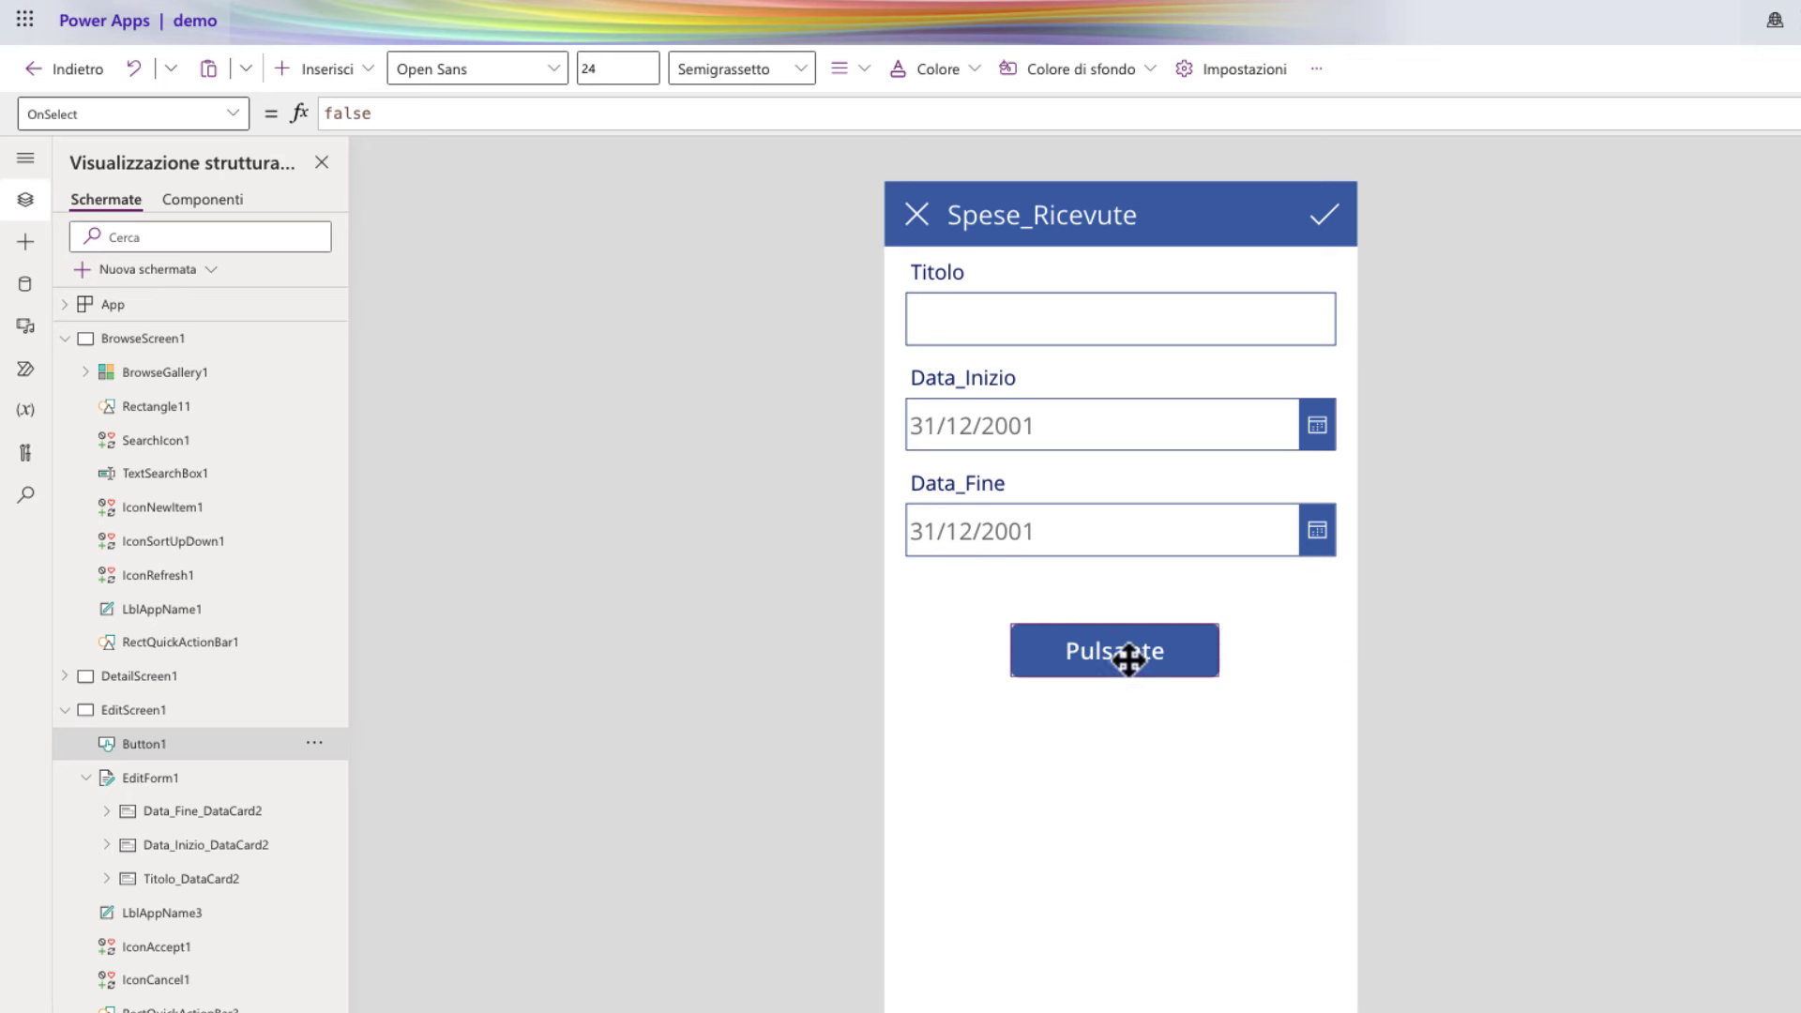
Step: Label the new button "Aggiungi ricevute" and widen it to fit the text on one line
double_click(1126, 666)
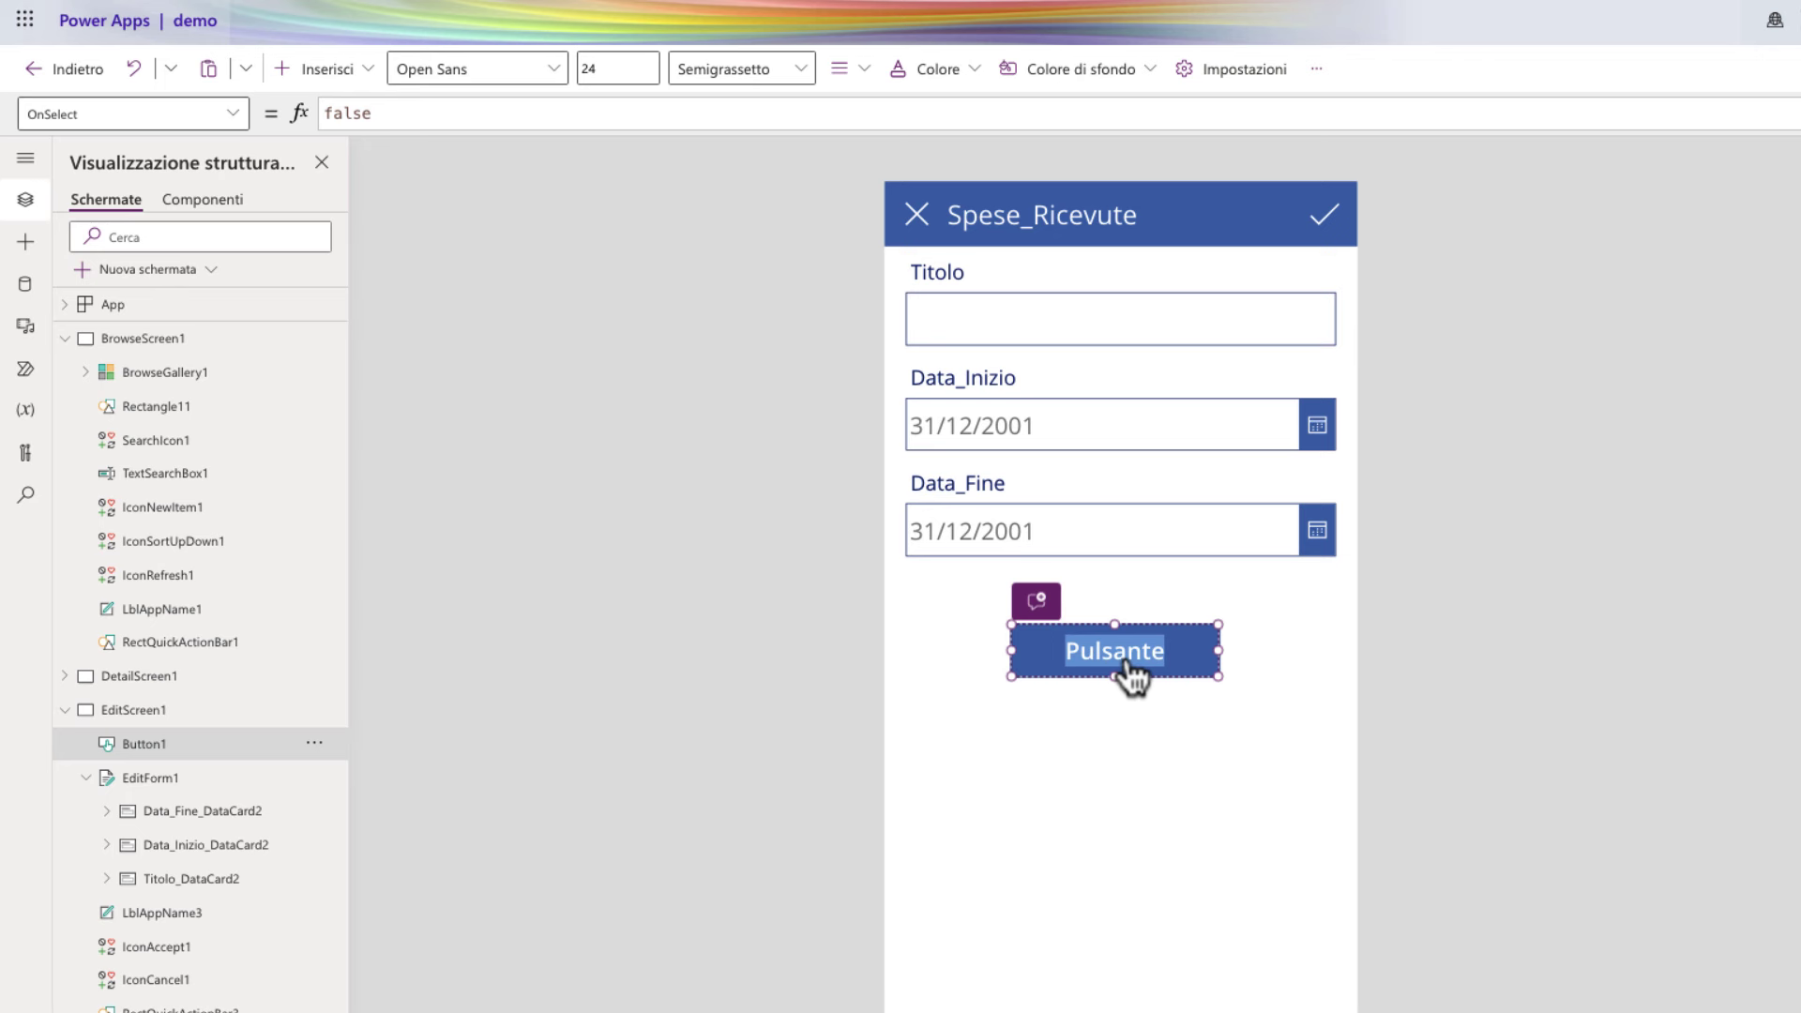
type("RiAggiungi ricevute")
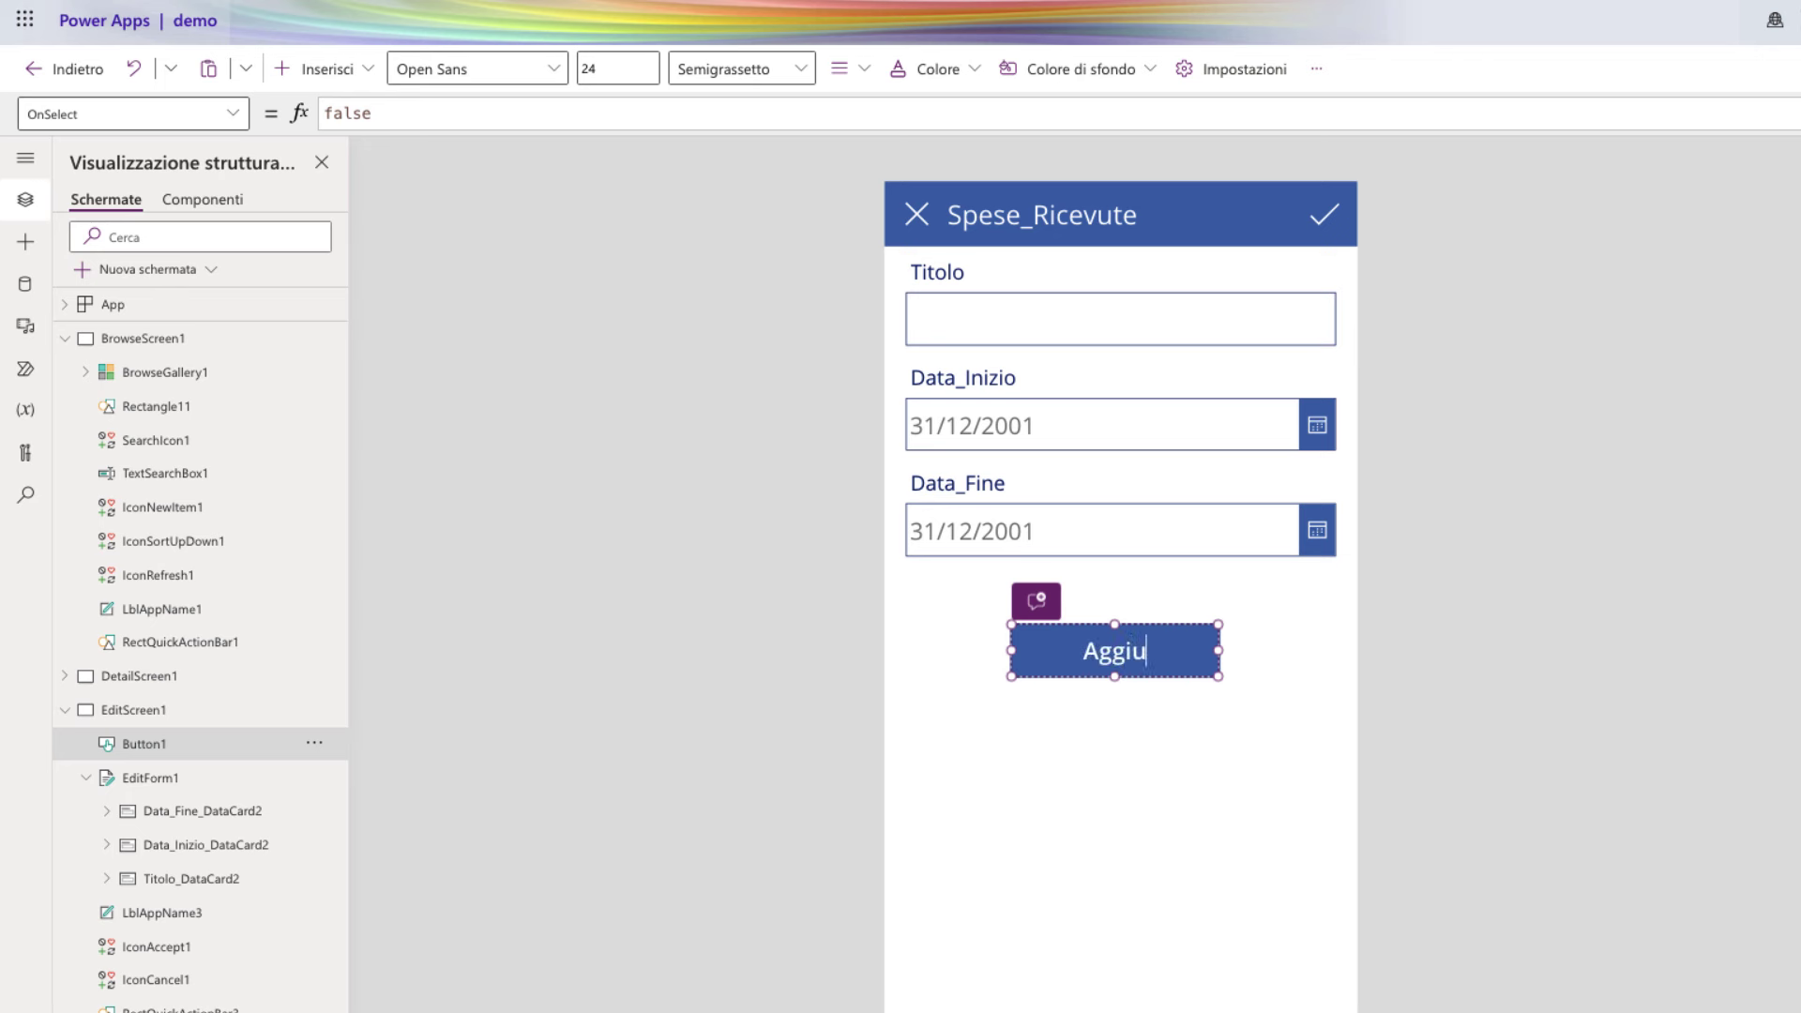
left_click_drag(1218, 650, 1254, 652)
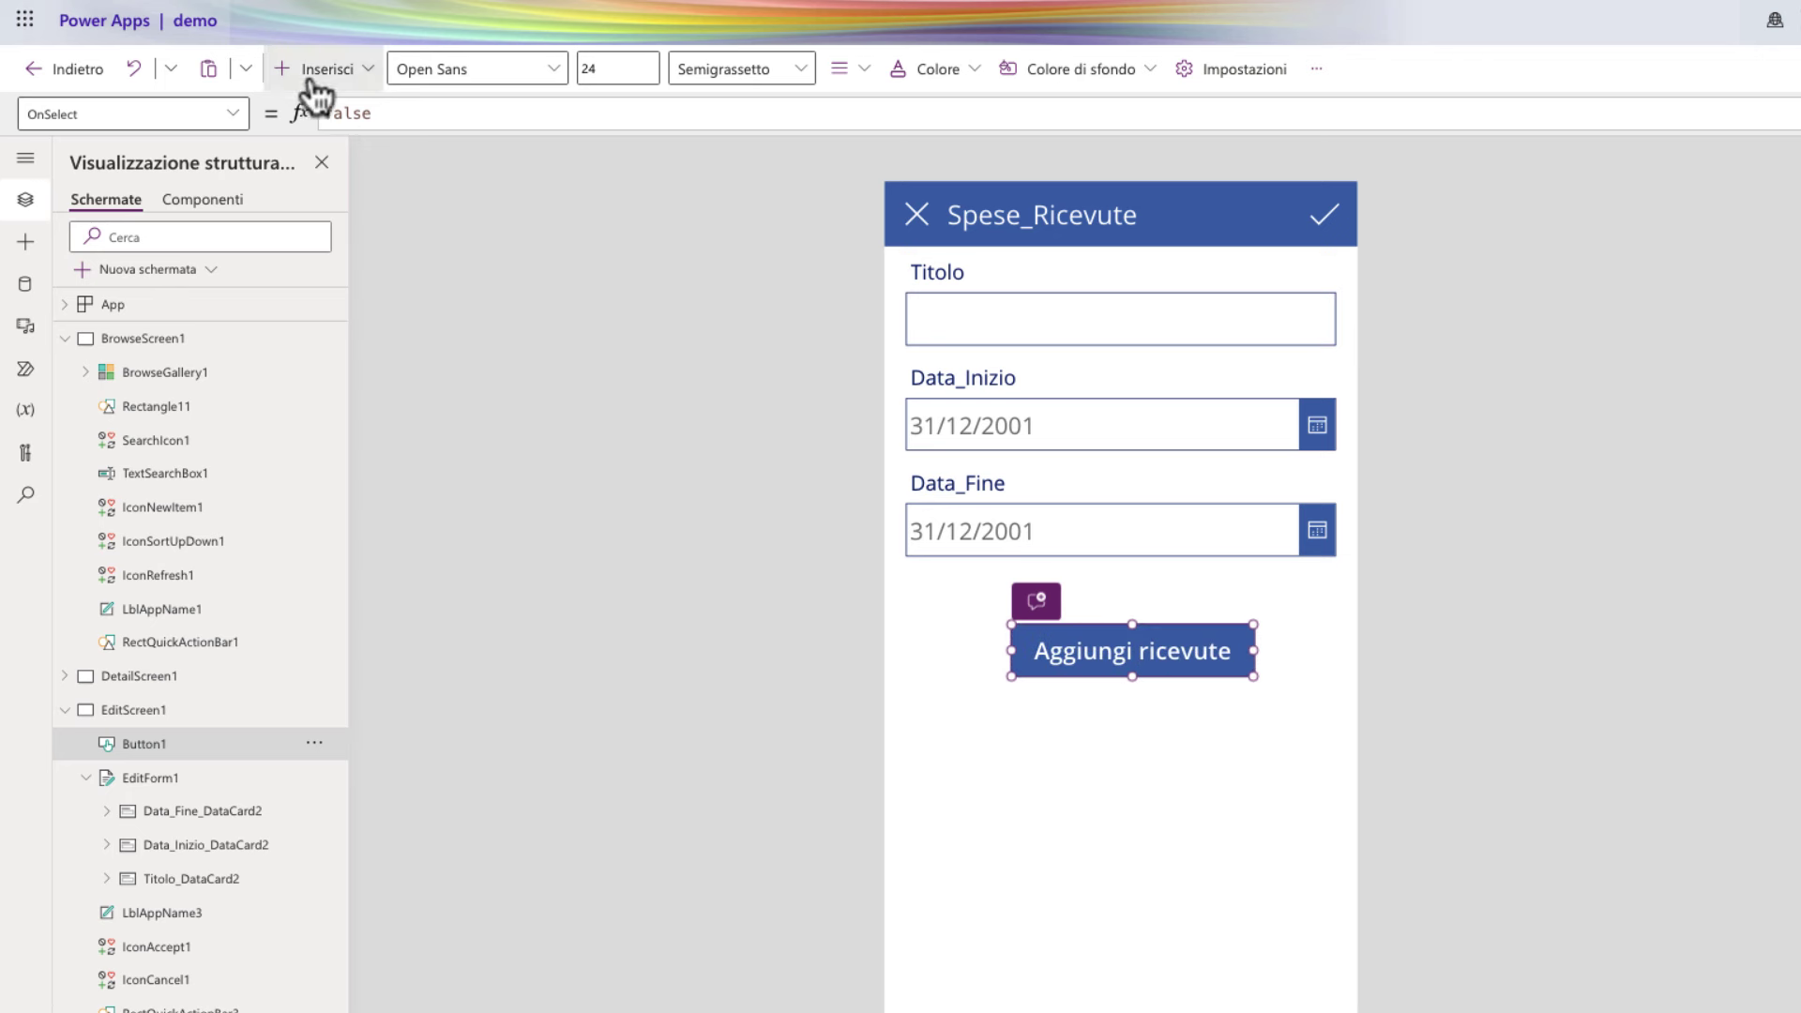